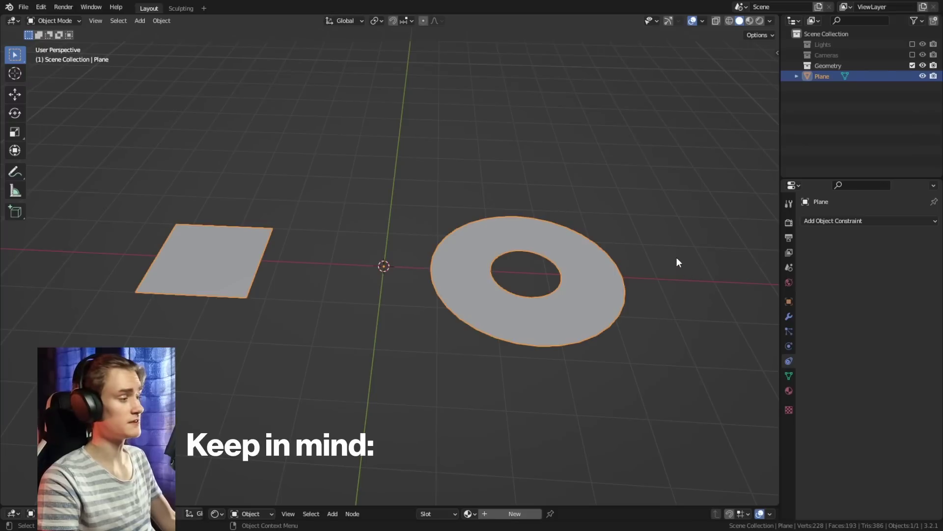
# Step: Open the object in Edit Mode and examine the topology of the ring and the square plane
pyautogui.scroll(5, 626, 287)
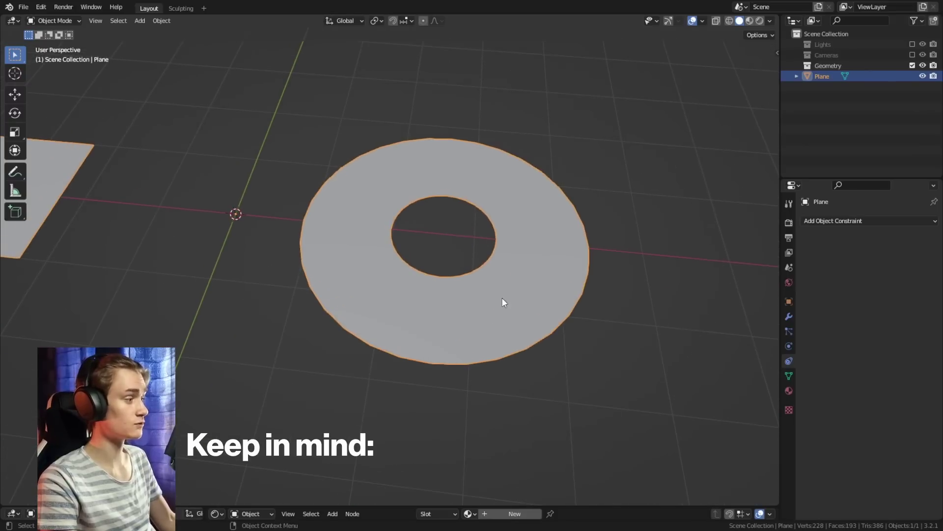
pyautogui.press('Tab')
pyautogui.keyDown('shift'); pyautogui.moveTo(350, 244); pyautogui.dragTo(562, 253, button='middle'); pyautogui.keyUp('shift')
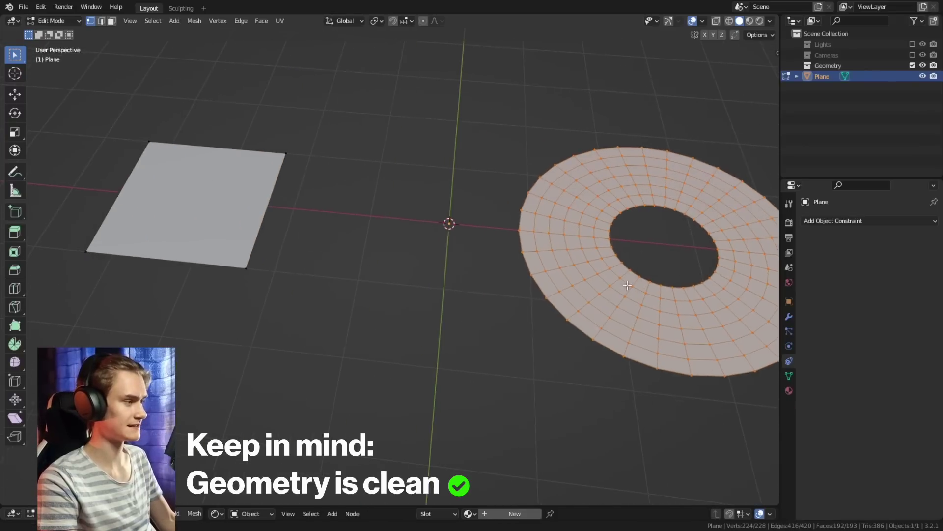
pyautogui.keyDown('shift'); pyautogui.moveTo(731, 312); pyautogui.dragTo(507, 305, button='middle'); pyautogui.keyUp('shift')
pyautogui.scroll(2, 461, 288)
pyautogui.scroll(-1, 507, 299)
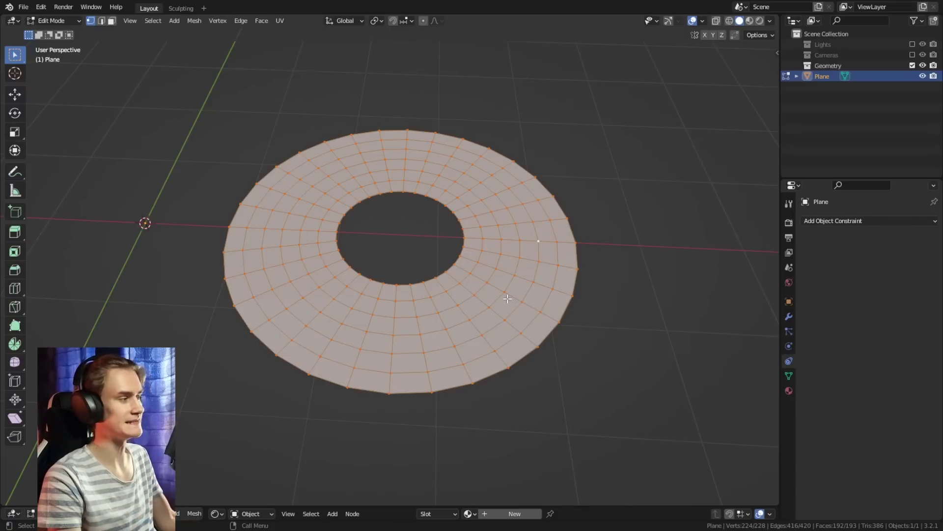
pyautogui.scroll(-5, 470, 316)
pyautogui.keyDown('shift'); pyautogui.moveTo(413, 296); pyautogui.dragTo(530, 296, button='middle'); pyautogui.keyUp('shift')
pyautogui.scroll(2, 530, 296)
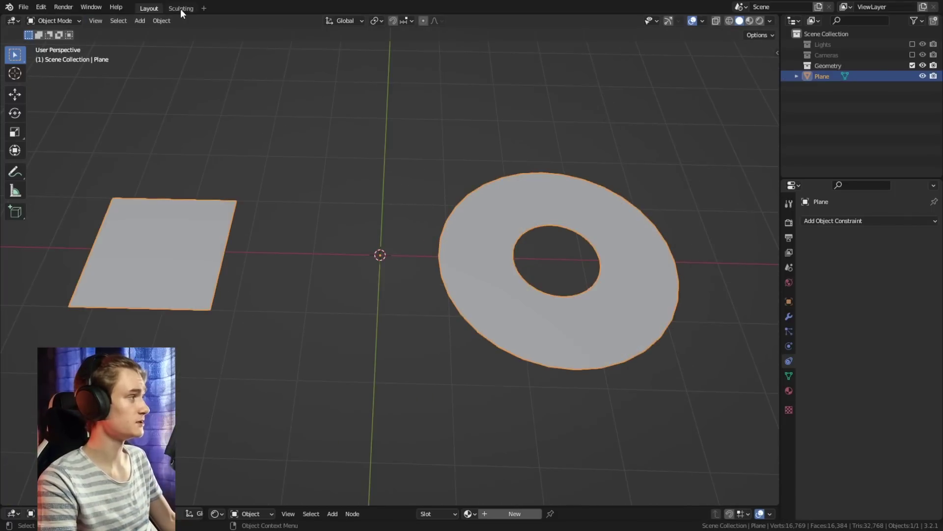
# Step: Switch to the Sculpting workspace and set the Boundary brush radius to 130 px
pyautogui.click(181, 8)
pyautogui.scroll(-3, 448, 269)
pyautogui.moveTo(449, 270)
pyautogui.keyDown('shift'); pyautogui.mouseDown(button='middle')
pyautogui.moveTo(344, 247)
pyautogui.moveTo(390, 287)
pyautogui.mouseUp(button='middle'); pyautogui.keyUp('shift')
pyautogui.scroll(2, 366, 256)
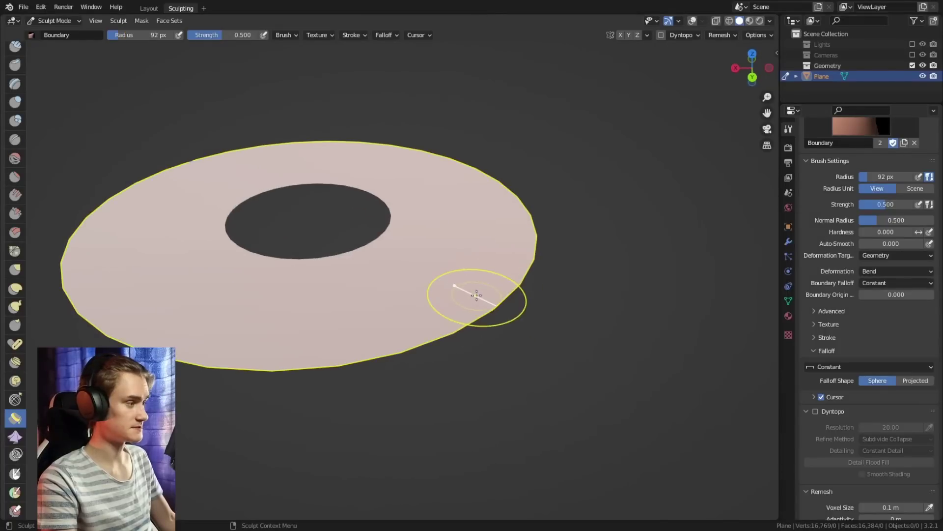
pyautogui.press('f')
pyautogui.click(501, 303)
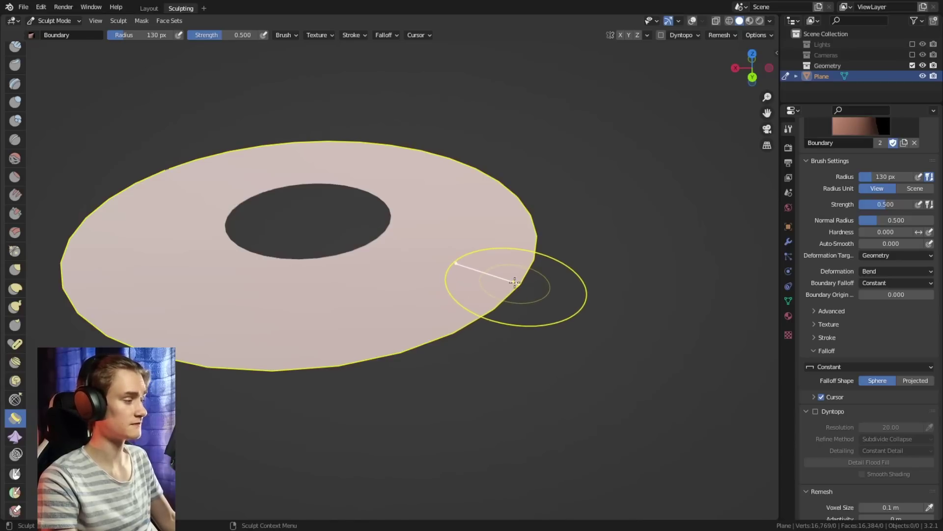
# Step: Bend the ring's outer boundary in successive stages into a stepped rim, using brush radii of 130, 88 and 62 px
pyautogui.moveTo(514, 282)
pyautogui.mouseDown()
pyautogui.moveTo(511, 343)
pyautogui.moveTo(526, 222)
pyautogui.moveTo(662, 225)
pyautogui.moveTo(427, 246)
pyautogui.moveTo(609, 249)
pyautogui.moveTo(579, 250)
pyautogui.mouseUp()
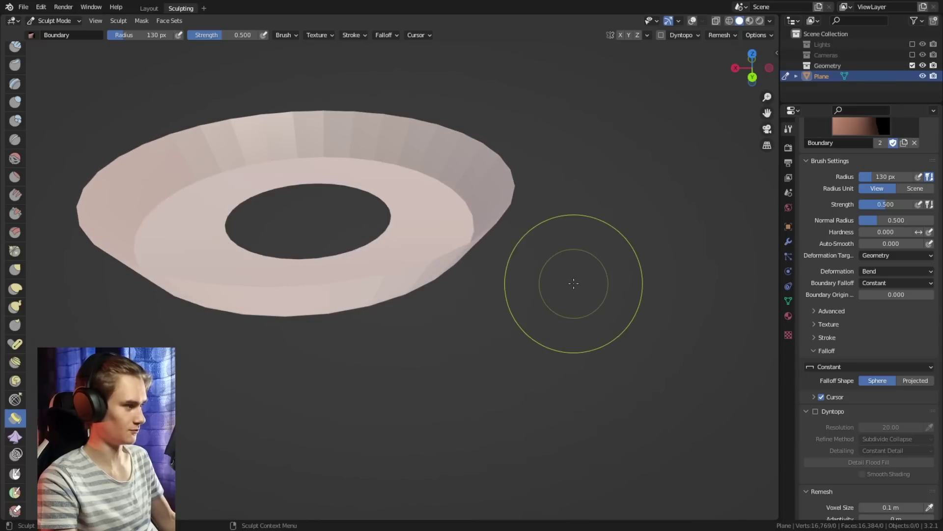
pyautogui.click(507, 201)
pyautogui.moveTo(509, 201)
pyautogui.mouseDown()
pyautogui.moveTo(476, 200)
pyautogui.moveTo(564, 202)
pyautogui.moveTo(520, 234)
pyautogui.mouseUp()
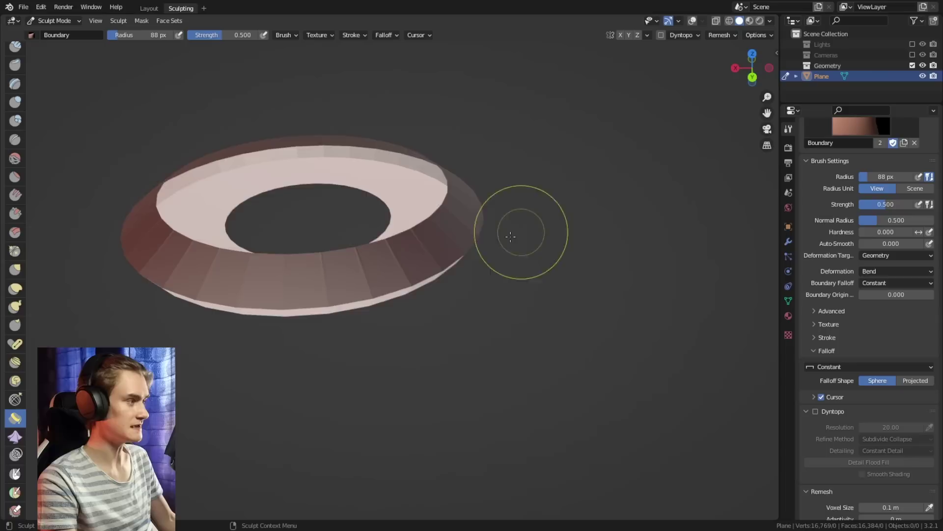
pyautogui.scroll(1, 521, 234)
pyautogui.keyDown('shift'); pyautogui.moveTo(468, 232); pyautogui.dragTo(524, 248, button='middle'); pyautogui.keyUp('shift')
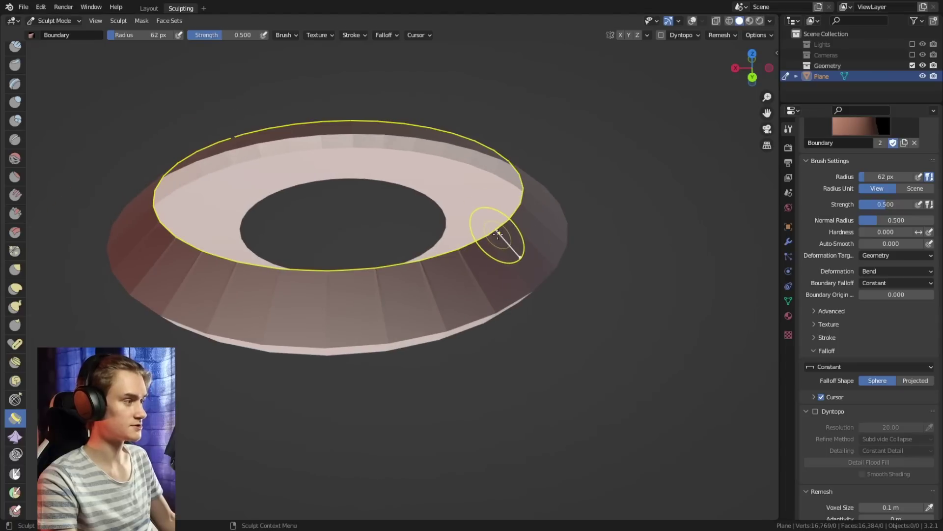
pyautogui.click(498, 235)
pyautogui.moveTo(498, 235)
pyautogui.mouseDown()
pyautogui.moveTo(538, 226)
pyautogui.moveTo(546, 239)
pyautogui.moveTo(462, 246)
pyautogui.moveTo(546, 240)
pyautogui.mouseUp()
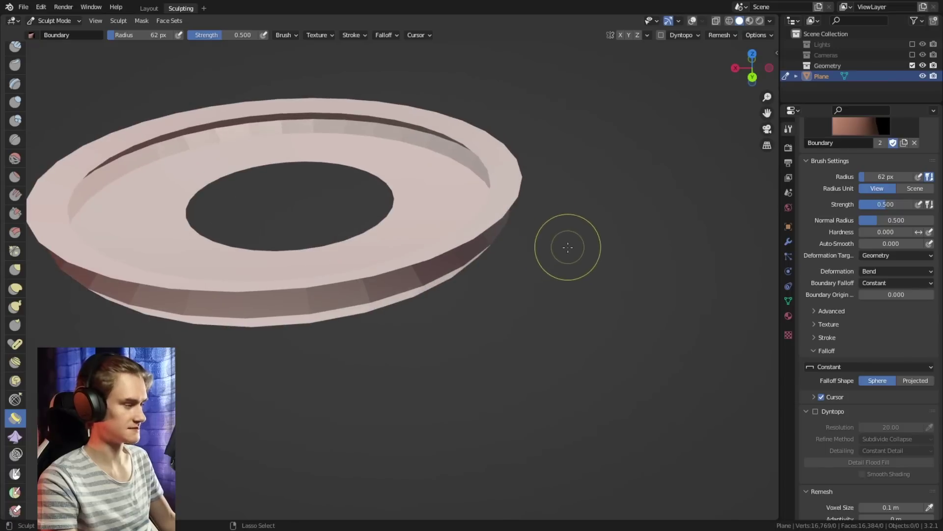
# Step: Undo all the bends made to the ring's outer boundary
pyautogui.hotkey('ctrl', 'z')
pyautogui.hotkey('ctrl', 'z')
pyautogui.hotkey('ctrl', 'z')
pyautogui.hotkey('ctrl', 'z')
# Step: Change the Boundary brush falloff curve to Linear and bend the edges of the ring and the square plane, using radii of 181 and 234 px
pyautogui.press('f')
pyautogui.click(541, 292)
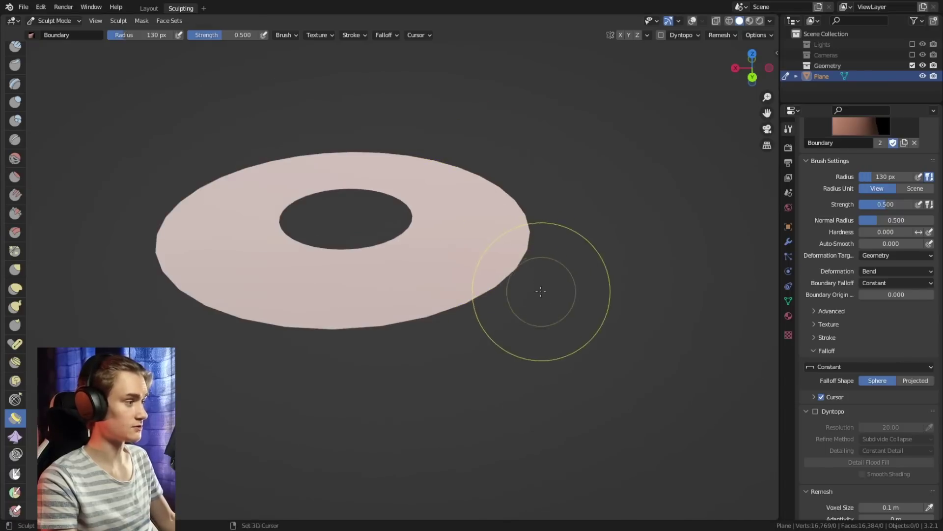
pyautogui.scroll(2, 541, 292)
pyautogui.click(845, 367)
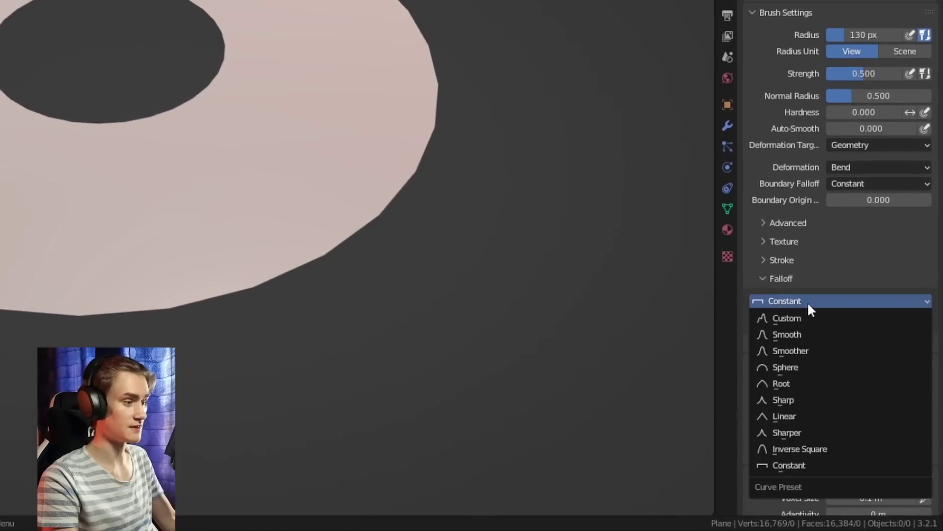
pyautogui.click(785, 416)
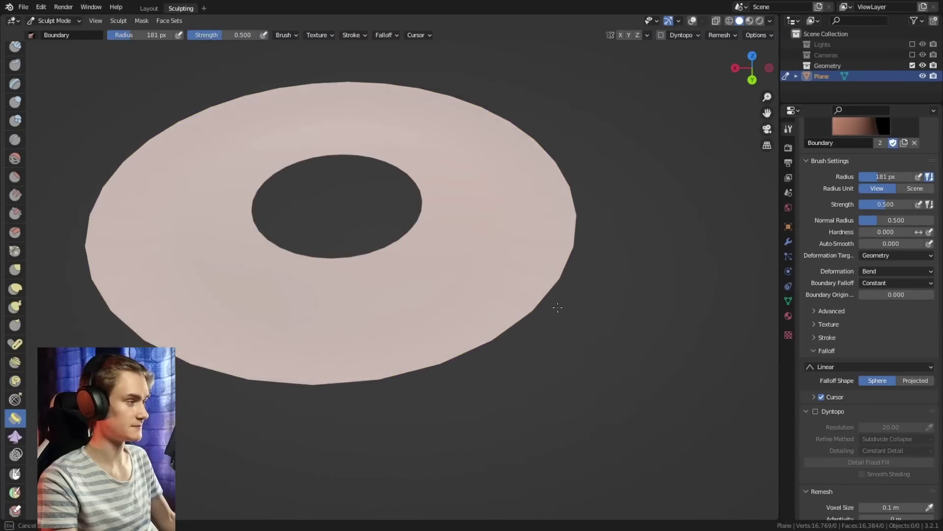
pyautogui.moveTo(558, 307)
pyautogui.mouseDown()
pyautogui.moveTo(761, 315)
pyautogui.moveTo(526, 312)
pyautogui.moveTo(526, 290)
pyautogui.mouseUp()
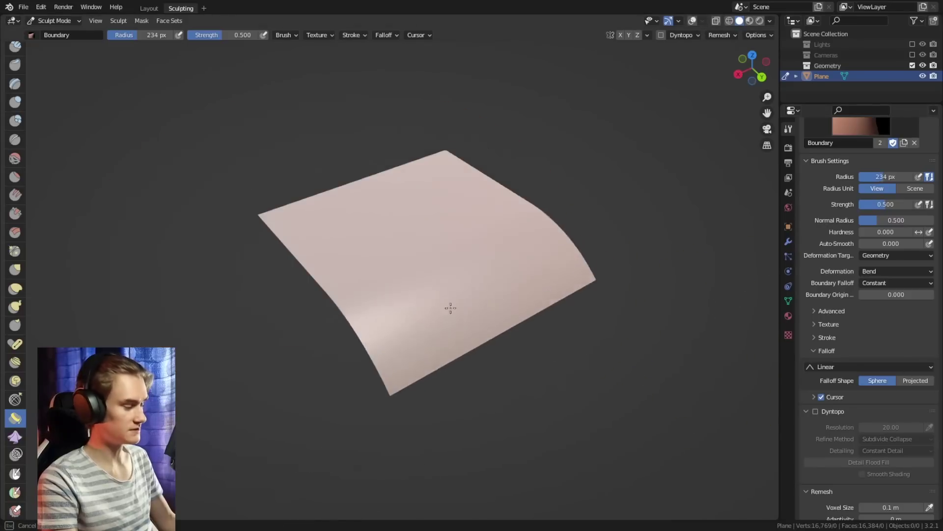
pyautogui.moveTo(401, 264)
pyautogui.mouseDown()
pyautogui.moveTo(429, 299)
pyautogui.moveTo(497, 321)
pyautogui.moveTo(573, 269)
pyautogui.mouseUp()
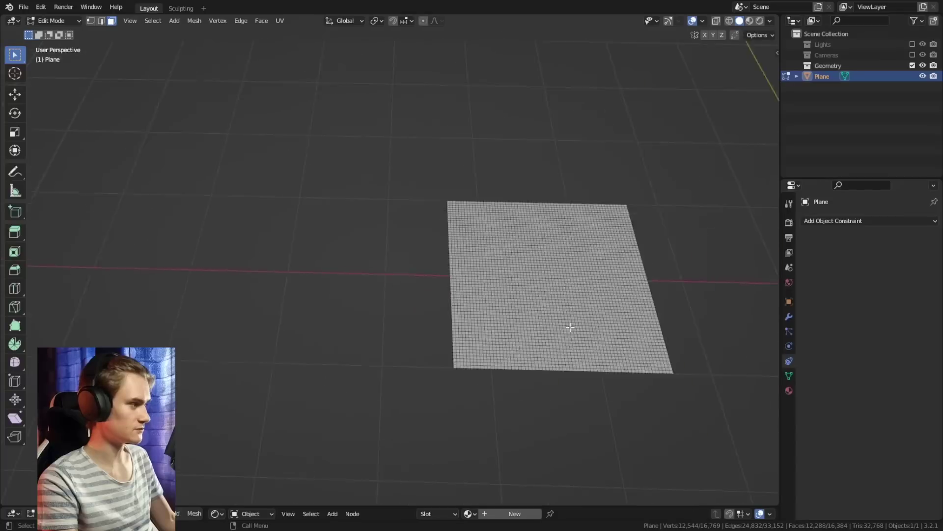
# Step: Examine the dense subdivided mesh of the square plane and the ring in Edit Mode
pyautogui.scroll(5, 477, 307)
pyautogui.scroll(-3, 477, 308)
pyautogui.moveTo(477, 307); pyautogui.dragTo(412, 312, button='middle')
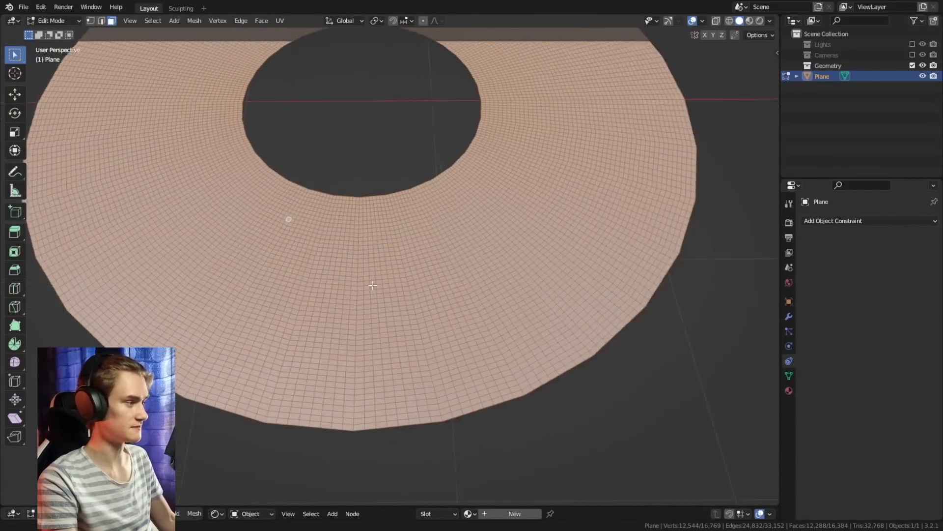
pyautogui.moveTo(472, 344); pyautogui.dragTo(488, 376, button='middle')
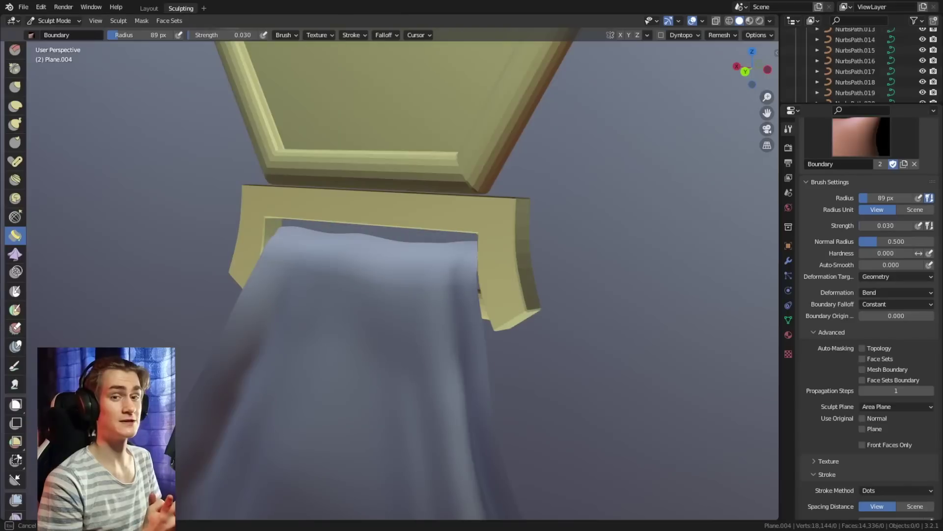
# Step: Bend the ends of the outfit's cloth strip where they meet the metal clasps, using the Boundary brush at 0.030 strength
pyautogui.moveTo(455, 248); pyautogui.dragTo(462, 281)
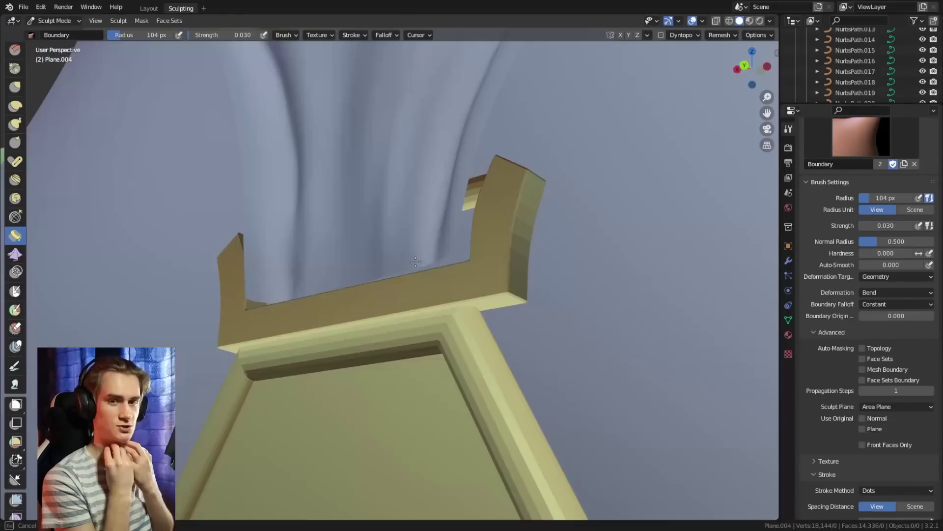
pyautogui.moveTo(443, 260)
pyautogui.mouseDown()
pyautogui.moveTo(439, 273)
pyautogui.moveTo(406, 226)
pyautogui.mouseUp()
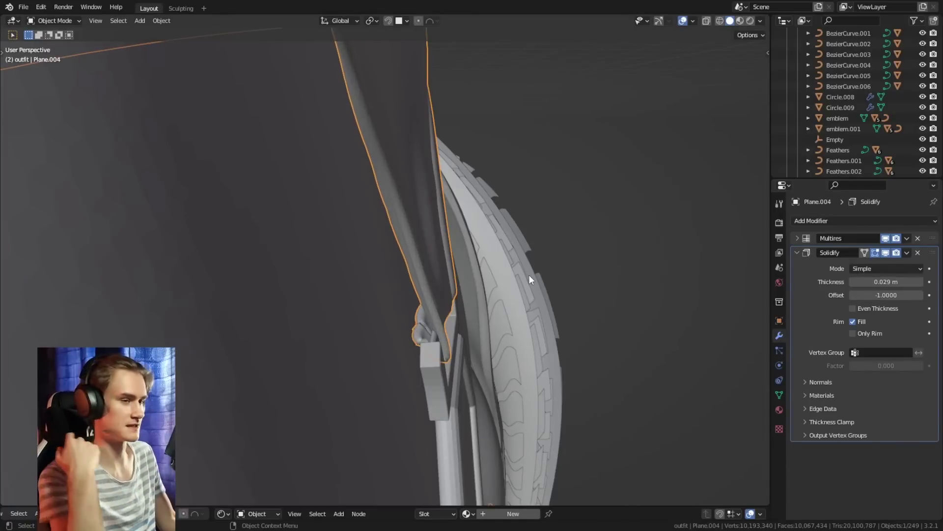
pyautogui.moveTo(529, 275); pyautogui.dragTo(432, 284, button='middle')
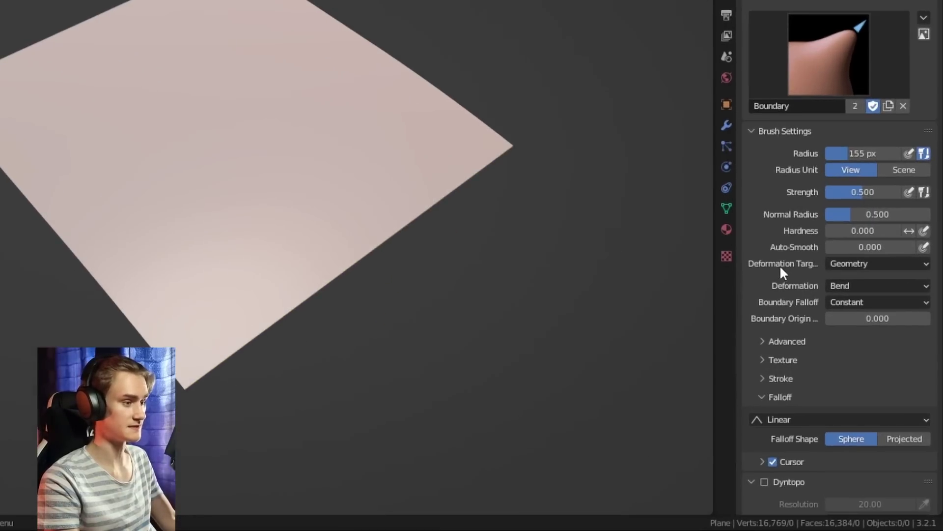
# Step: Set the Boundary brush's deformation target to Cloth Simulation and its deformation type to Grab
pyautogui.scroll(-3, 831, 340)
pyautogui.click(880, 275)
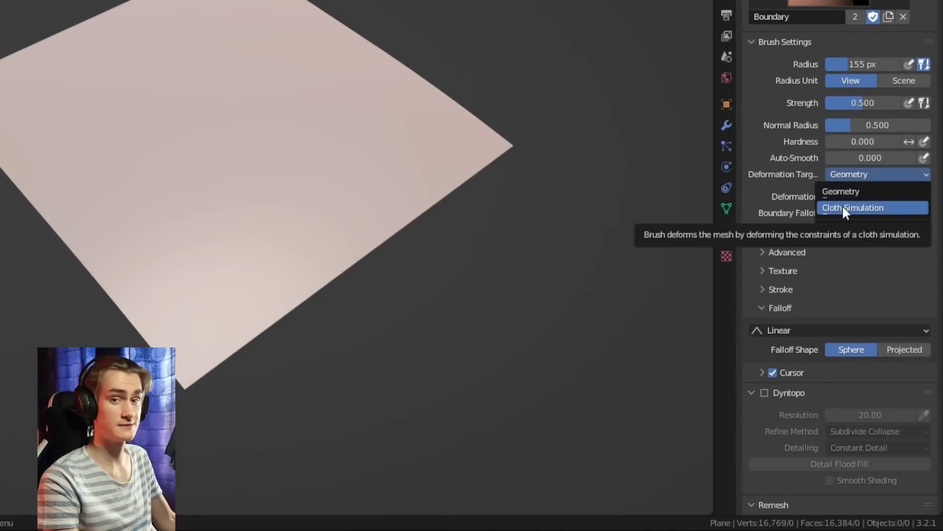
pyautogui.click(843, 207)
pyautogui.click(846, 197)
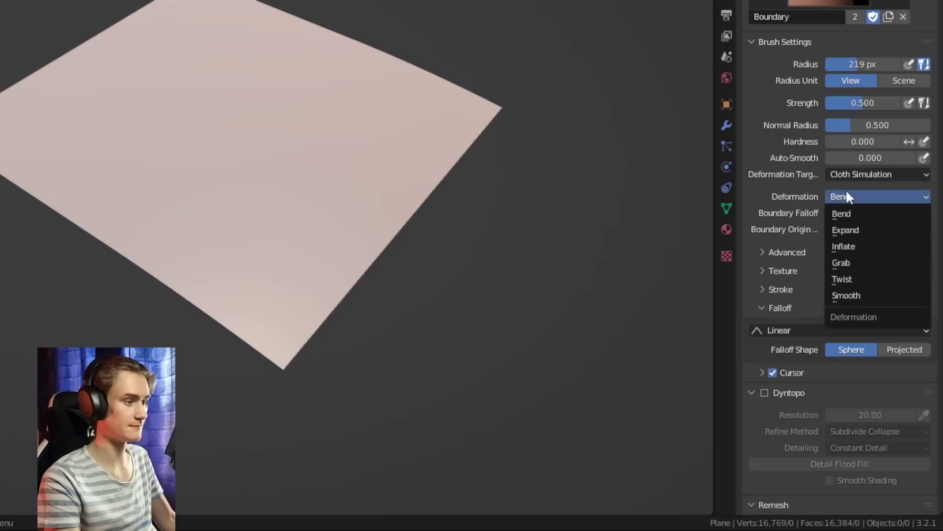
pyautogui.click(846, 261)
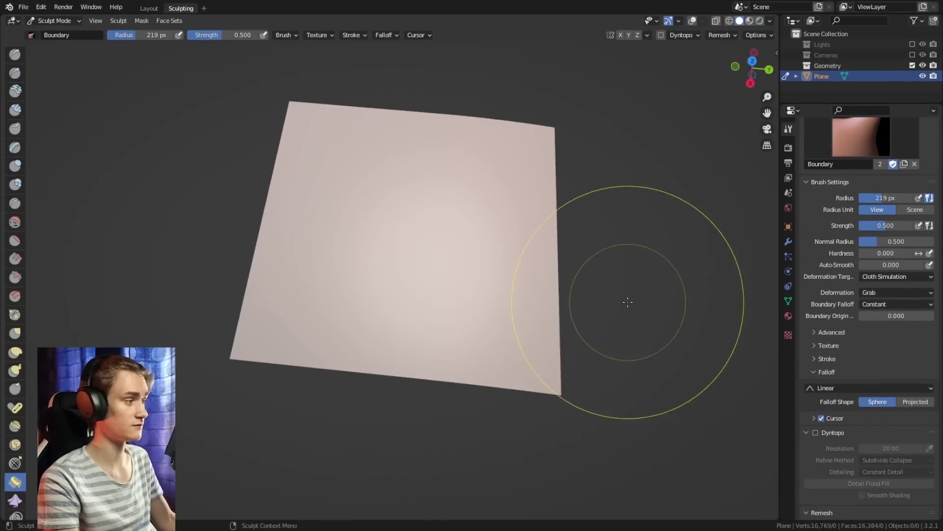
# Step: Set the Boundary brush radius to 259 px for working on the square plane's edge
pyautogui.moveTo(628, 302)
pyautogui.mouseDown(button='middle')
pyautogui.moveTo(581, 326)
pyautogui.moveTo(531, 331)
pyautogui.moveTo(573, 337)
pyautogui.moveTo(599, 315)
pyautogui.moveTo(575, 315)
pyautogui.mouseUp(button='middle')
pyautogui.press('f')
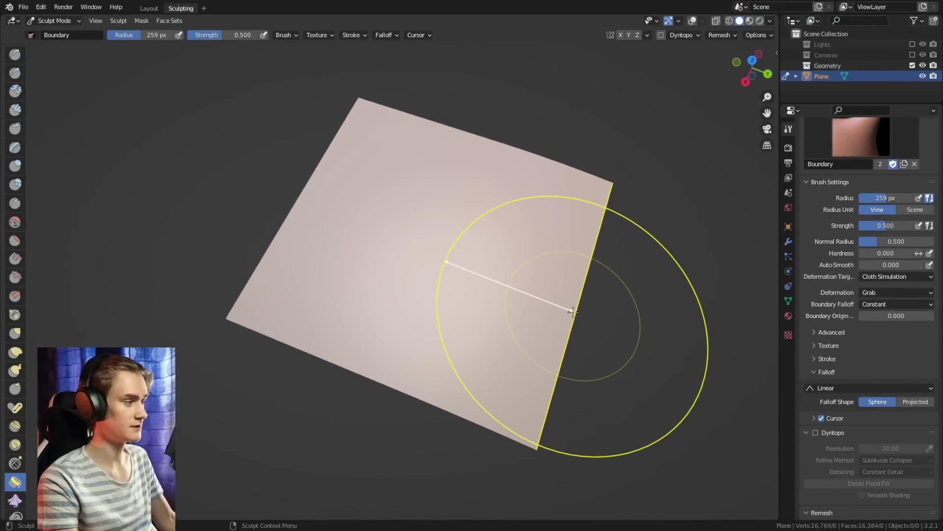
pyautogui.click(573, 312)
# Step: Try grabbing the square plane's edge inward as simulated cloth, and undo the stroke
pyautogui.moveTo(573, 311); pyautogui.dragTo(483, 284)
pyautogui.moveTo(537, 297); pyautogui.dragTo(559, 293, button='middle')
pyautogui.hotkey('ctrl', 'z')
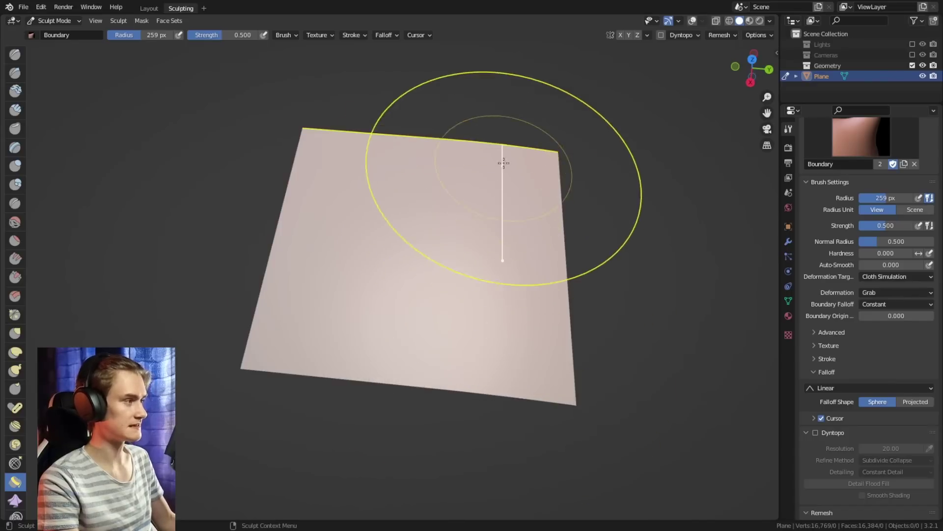
# Step: Change the Boundary brush's deformation type to Smooth
pyautogui.moveTo(402, 147); pyautogui.dragTo(556, 317, button='middle')
pyautogui.click(876, 292)
pyautogui.click(888, 305)
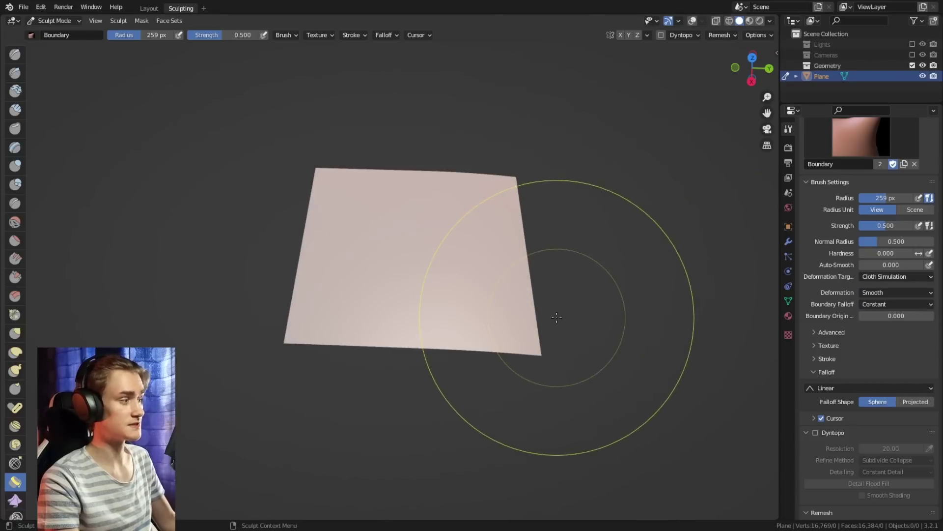
pyautogui.click(886, 293)
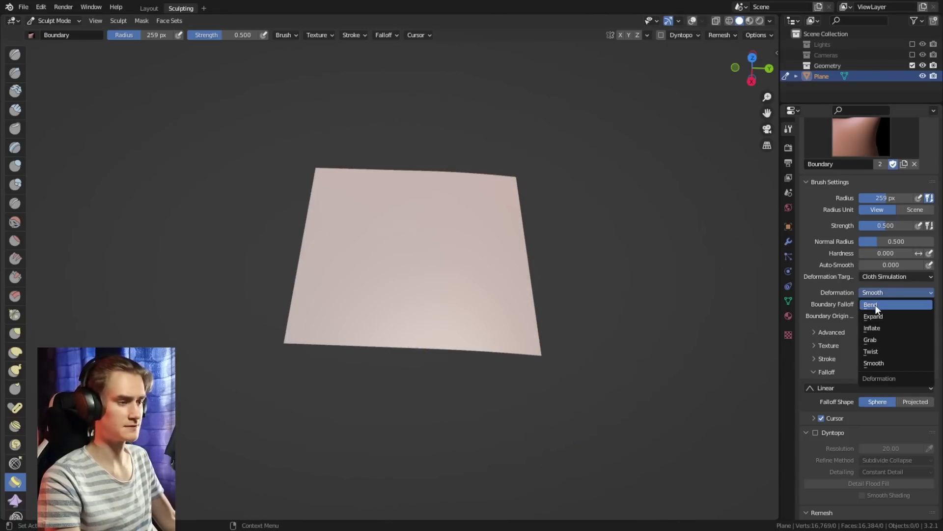
pyautogui.click(877, 292)
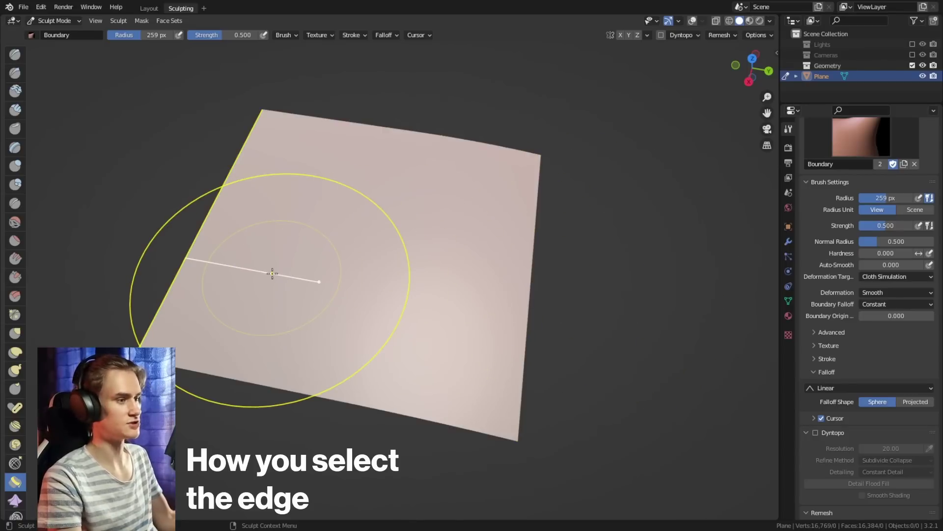
# Step: Set the brush's Boundary Falloff to Brush Radius and frame the opposite edge of the square plane
pyautogui.keyDown('shift'); pyautogui.moveTo(316, 299); pyautogui.dragTo(438, 297, button='middle'); pyautogui.keyUp('shift')
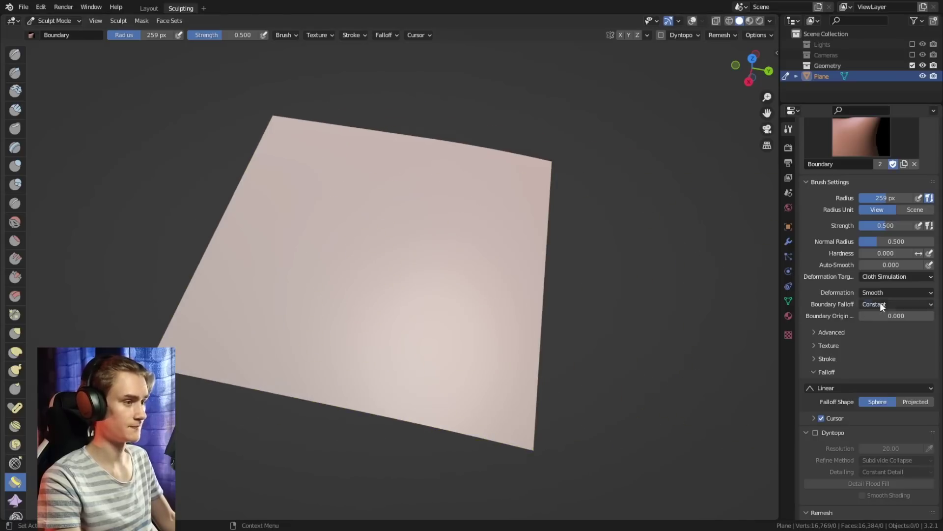
pyautogui.click(886, 303)
pyautogui.click(883, 329)
pyautogui.keyDown('shift'); pyautogui.moveTo(421, 310); pyautogui.dragTo(522, 318, button='middle'); pyautogui.keyUp('shift')
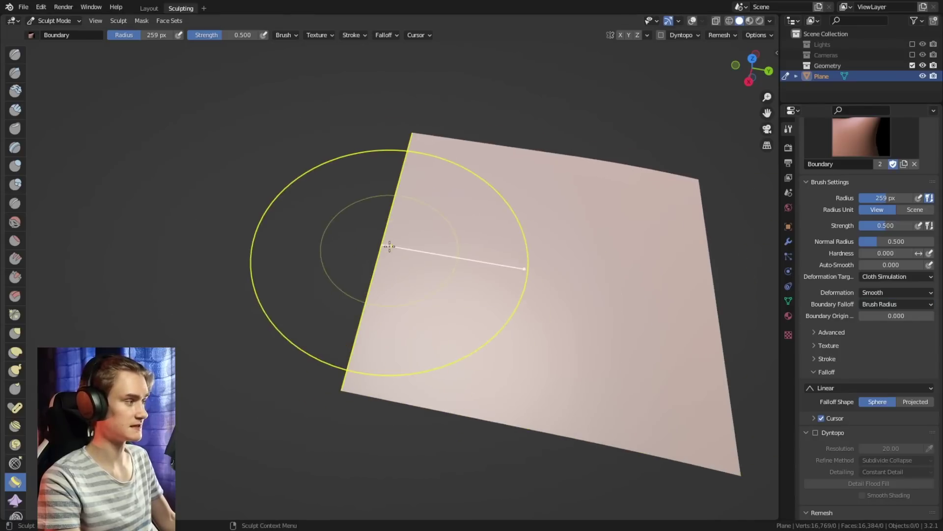
pyautogui.keyDown('shift'); pyautogui.moveTo(414, 257); pyautogui.dragTo(326, 259, button='middle'); pyautogui.keyUp('shift')
pyautogui.moveTo(326, 259); pyautogui.dragTo(338, 257, button='middle')
# Step: Grab the middle of the square plane's edge inward as cloth with a 209 px brush radius, and undo the stroke
pyautogui.press('[')
pyautogui.press('[')
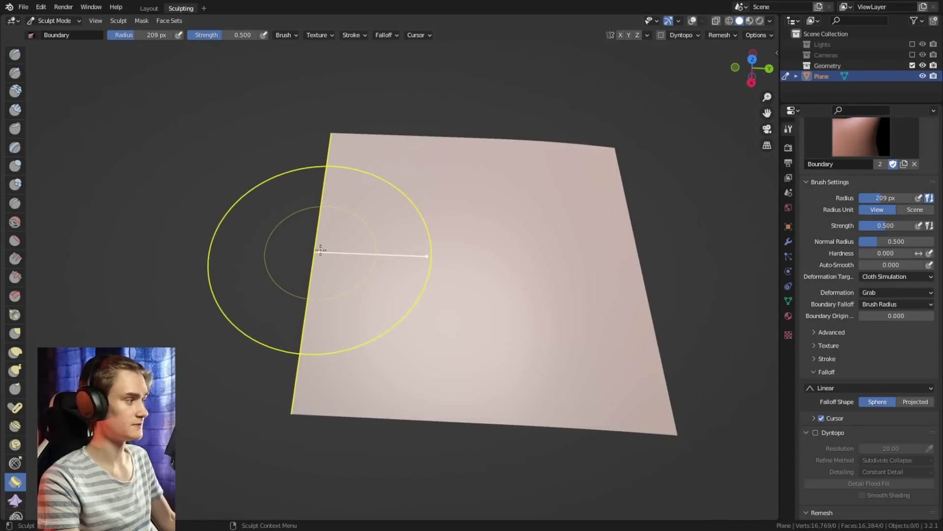
pyautogui.moveTo(321, 250)
pyautogui.mouseDown()
pyautogui.moveTo(370, 253)
pyautogui.moveTo(357, 231)
pyautogui.mouseUp()
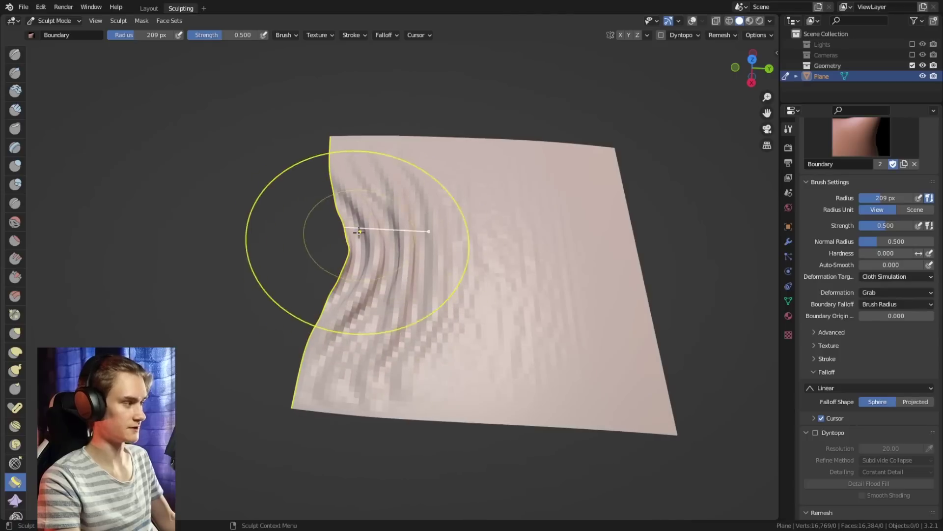
pyautogui.hotkey('ctrl', 'z')
# Step: Pull a pointed spike out of the square plane's edge with a 112 px brush radius and Geometry as the deformation target
pyautogui.keyDown('shift'); pyautogui.moveTo(513, 275); pyautogui.dragTo(394, 281, button='middle'); pyautogui.keyUp('shift')
pyautogui.press('f')
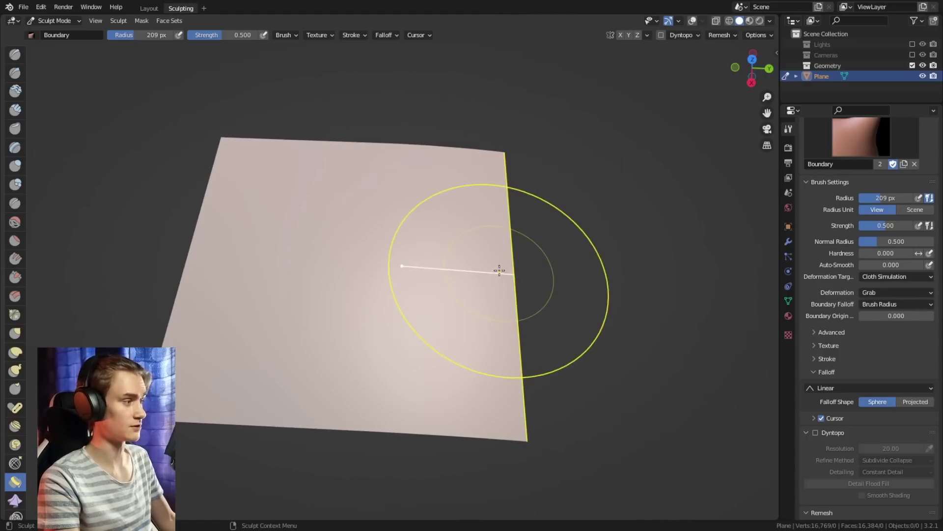
pyautogui.click(485, 270)
pyautogui.moveTo(484, 270); pyautogui.dragTo(565, 245, button='middle')
pyautogui.click(871, 276)
pyautogui.click(868, 287)
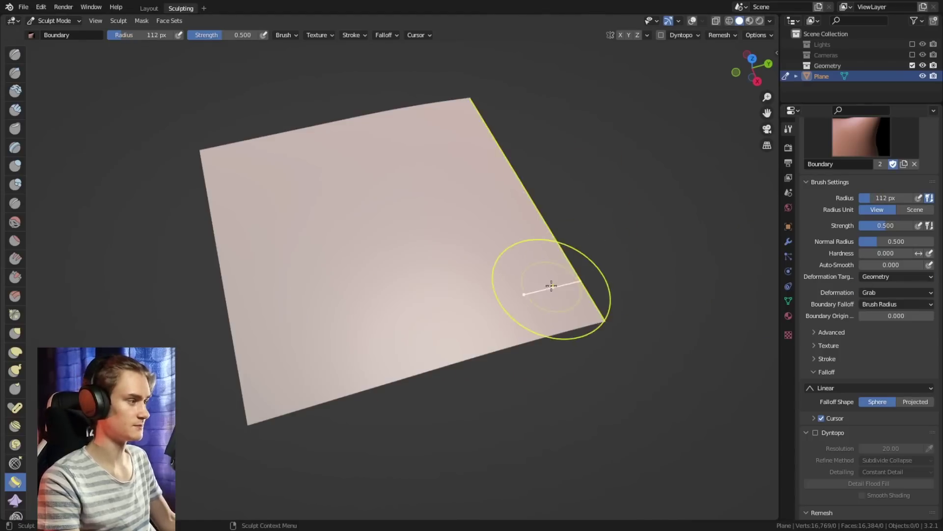
pyautogui.moveTo(547, 280); pyautogui.dragTo(542, 266, button='middle')
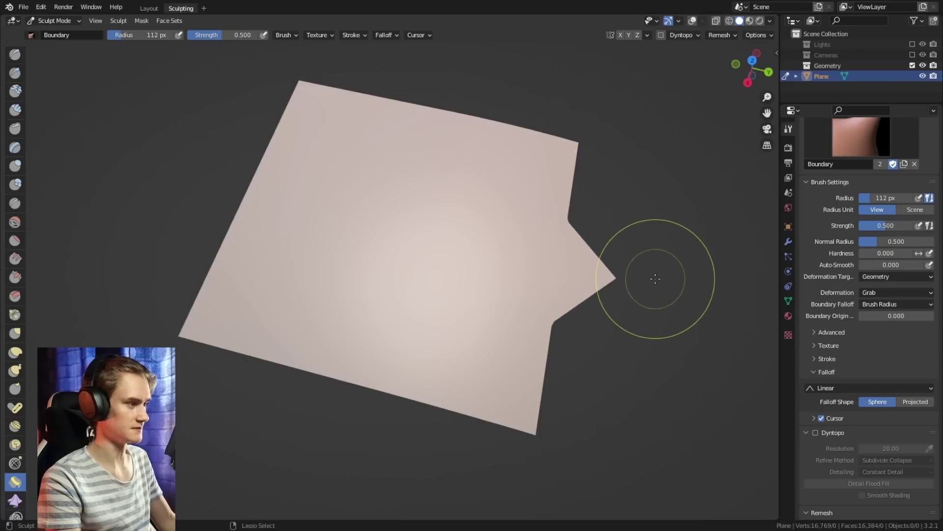
# Step: Undo the spike on the square plane's edge and set the Boundary brush's Boundary Falloff to Loop
pyautogui.hotkey('ctrl', 'z')
pyautogui.click(885, 304)
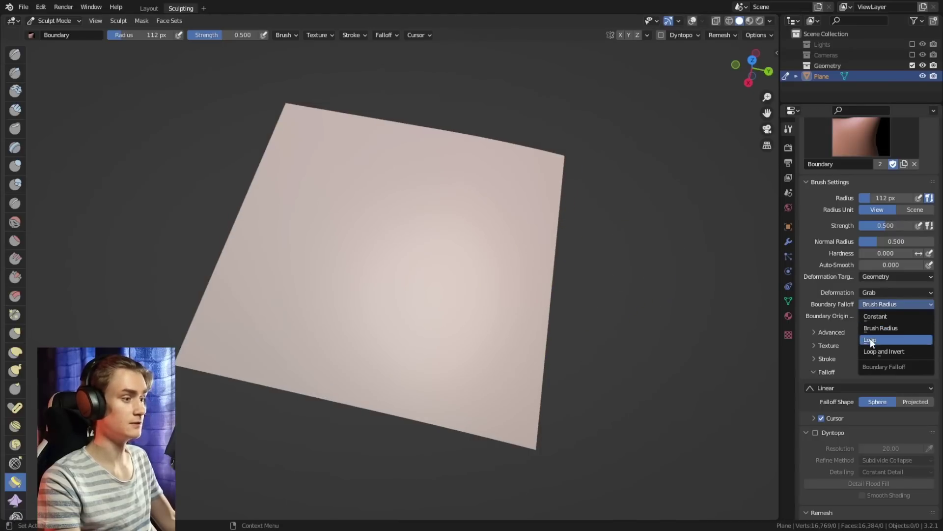
pyautogui.click(870, 338)
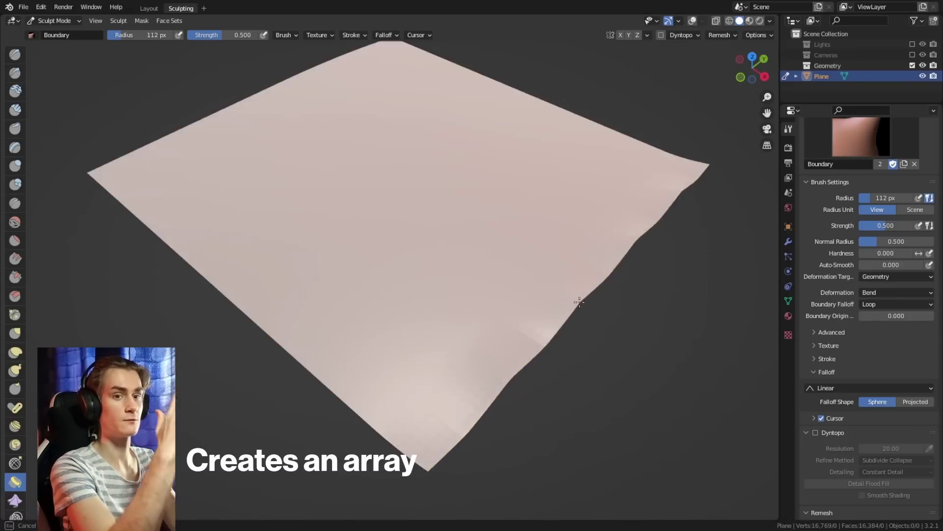
# Step: Bend the square plane's edge into a row of repeating waves using the Loop falloff, and undo the strokes
pyautogui.moveTo(584, 297); pyautogui.dragTo(612, 302)
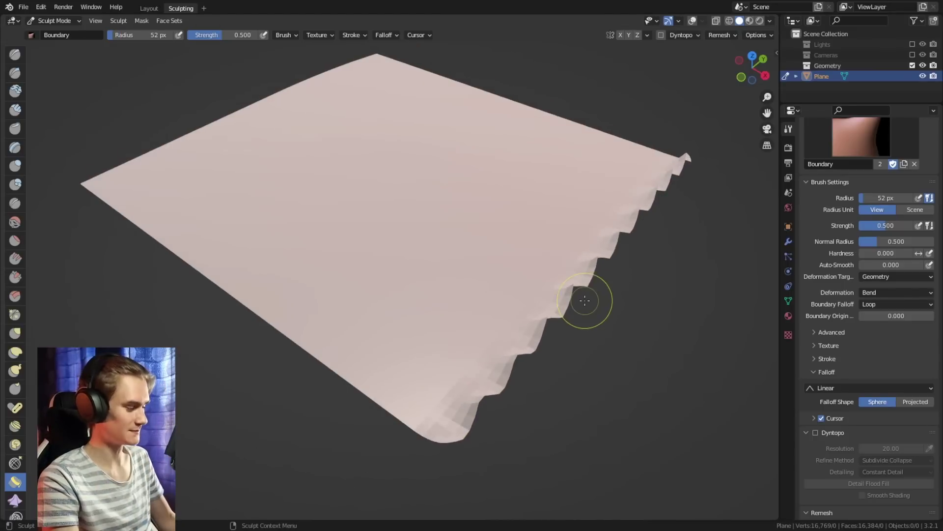
pyautogui.hotkey('ctrl', 'z')
pyautogui.hotkey('ctrl', 'z')
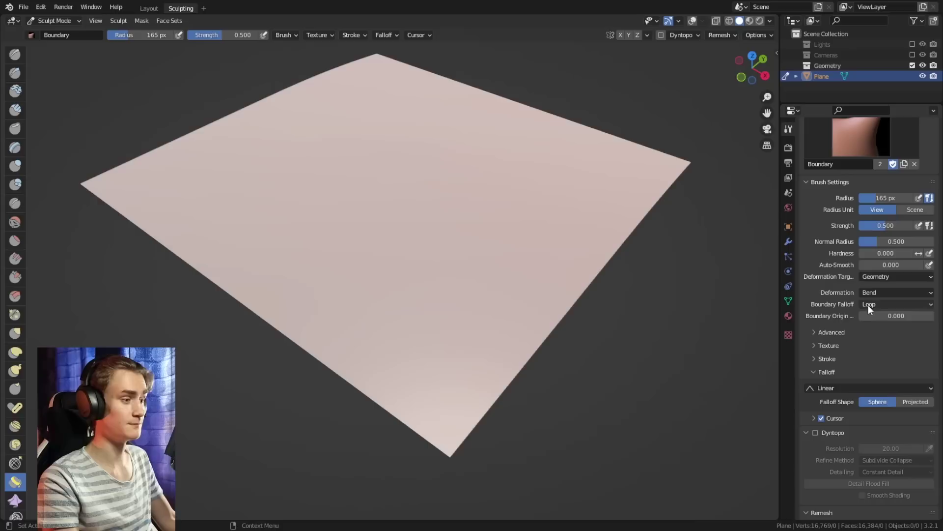
# Step: Set the Boundary Falloff to Loop and Invert and bend the middle of the square plane's edge
pyautogui.click(886, 304)
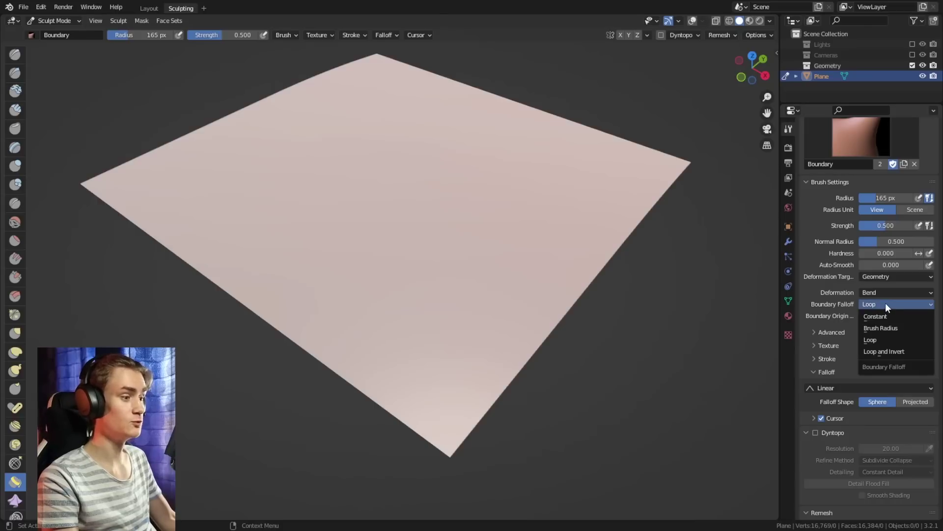
pyautogui.click(883, 352)
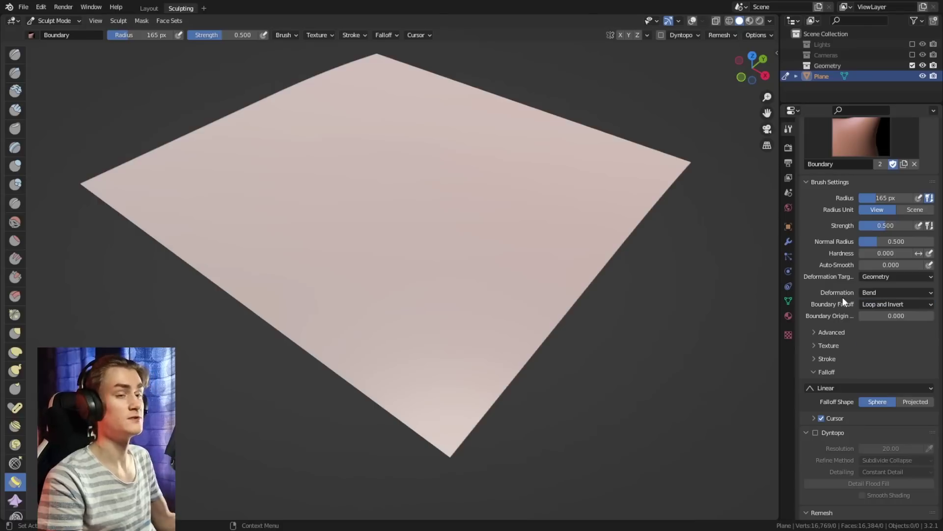
pyautogui.moveTo(581, 295)
pyautogui.mouseDown()
pyautogui.moveTo(615, 295)
pyautogui.moveTo(573, 295)
pyautogui.moveTo(620, 296)
pyautogui.moveTo(566, 300)
pyautogui.moveTo(640, 301)
pyautogui.moveTo(590, 304)
pyautogui.moveTo(606, 299)
pyautogui.mouseUp()
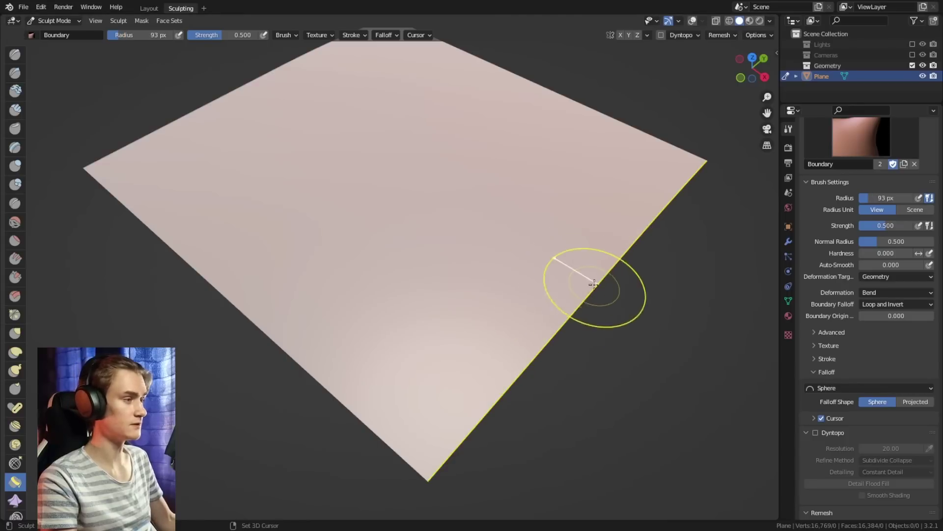
# Step: Set the brush radius to 67 px and try a short bend on the square plane's front edge
pyautogui.moveTo(594, 284); pyautogui.dragTo(554, 282, button='middle')
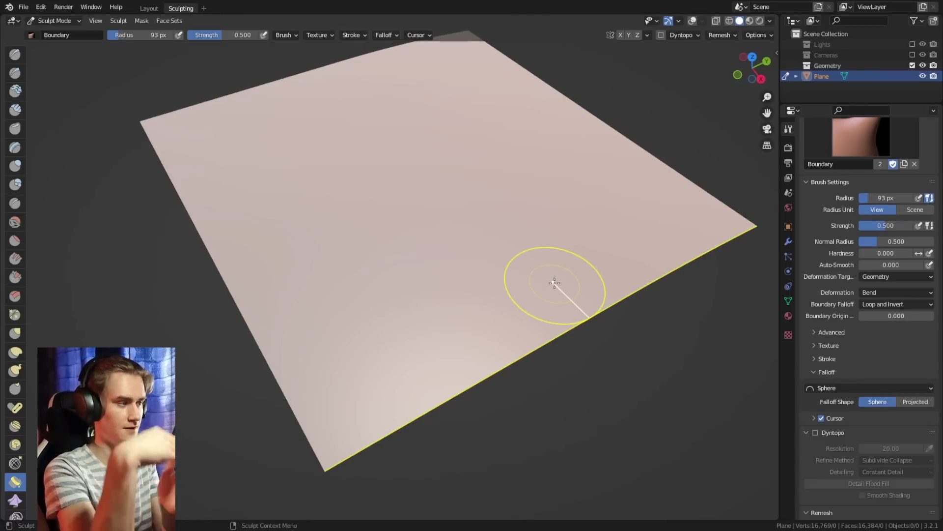
pyautogui.moveTo(554, 283)
pyautogui.mouseDown(button='middle')
pyautogui.moveTo(569, 270)
pyautogui.moveTo(554, 278)
pyautogui.mouseUp(button='middle')
pyautogui.scroll(4, 547, 274)
pyautogui.press('f')
pyautogui.click(560, 273)
pyautogui.moveTo(554, 278)
pyautogui.mouseDown()
pyautogui.moveTo(564, 280)
pyautogui.moveTo(554, 277)
pyautogui.mouseUp()
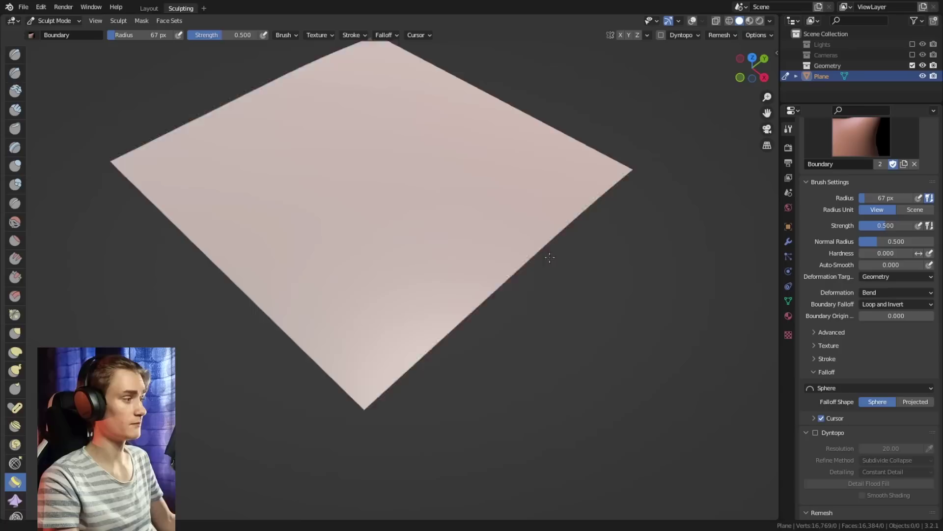
# Step: Set the Boundary brush's Boundary Origin Offset to 1, 3 and finally 10
pyautogui.keyDown('shift'); pyautogui.moveTo(550, 258); pyautogui.dragTo(610, 292, button='middle'); pyautogui.keyUp('shift')
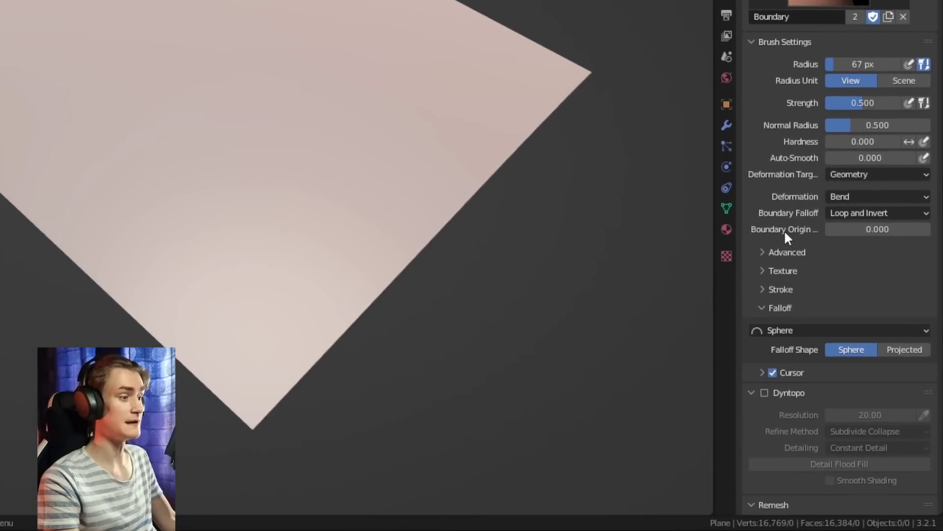
pyautogui.click(867, 229)
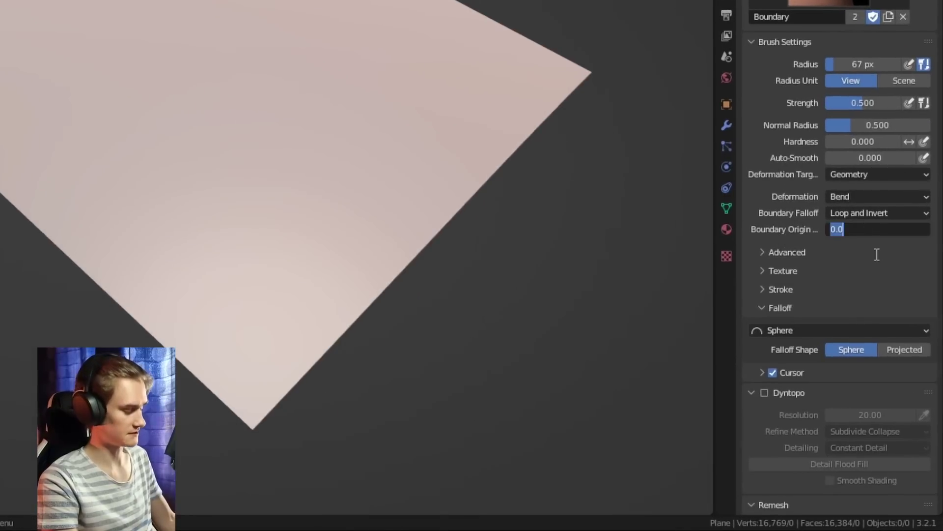
pyautogui.write('1')
pyautogui.press('Return')
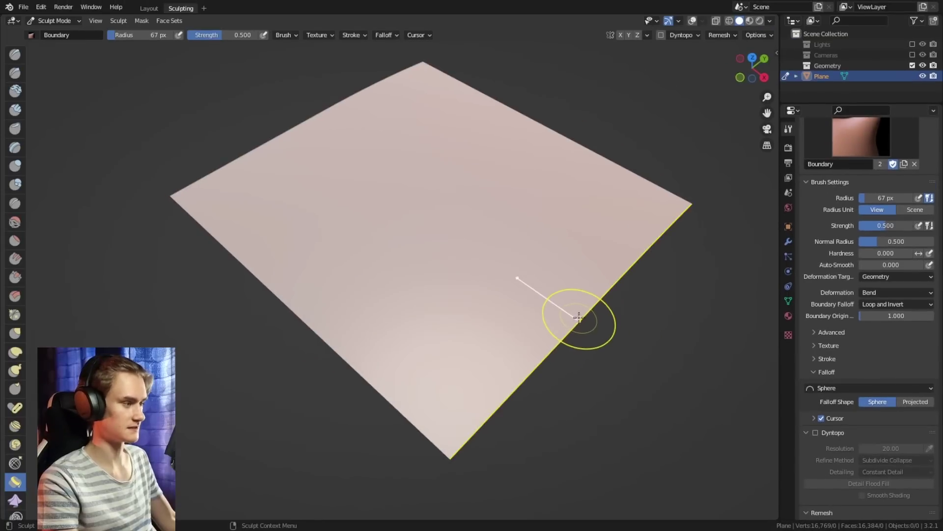
pyautogui.click(896, 319)
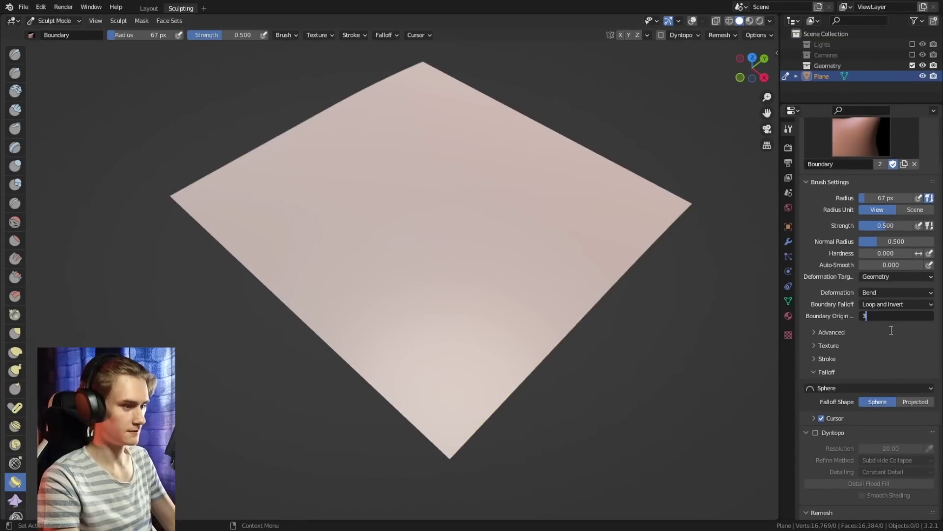
pyautogui.write('3')
pyautogui.press('Return')
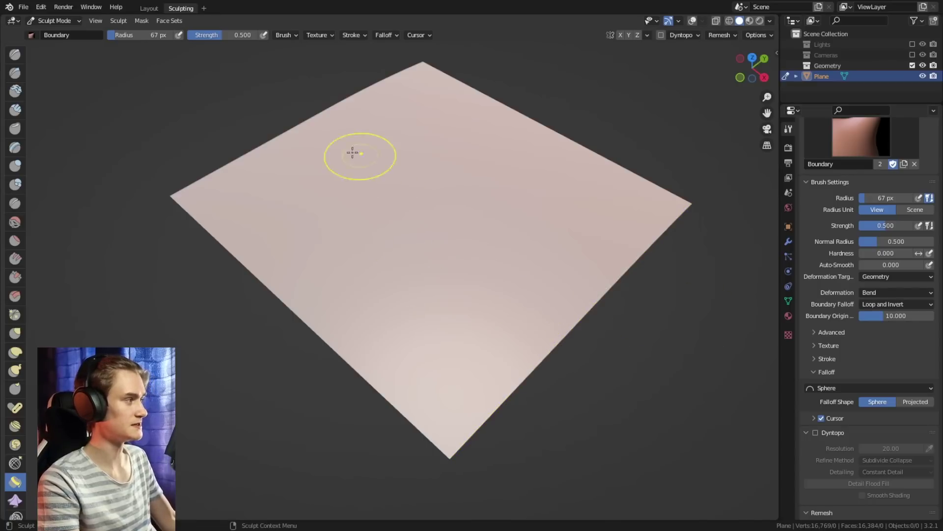
# Step: Bend the square plane's front edge with a Boundary Origin Offset of 10
pyautogui.moveTo(573, 324)
pyautogui.mouseDown()
pyautogui.moveTo(557, 312)
pyautogui.moveTo(580, 326)
pyautogui.mouseUp()
pyautogui.moveTo(579, 326)
pyautogui.mouseDown(button='middle')
pyautogui.moveTo(548, 291)
pyautogui.moveTo(508, 329)
pyautogui.moveTo(549, 360)
pyautogui.mouseUp(button='middle')
pyautogui.scroll(1, 392, 253)
pyautogui.moveTo(482, 293)
pyautogui.mouseDown()
pyautogui.moveTo(480, 284)
pyautogui.moveTo(506, 316)
pyautogui.moveTo(531, 316)
pyautogui.mouseUp()
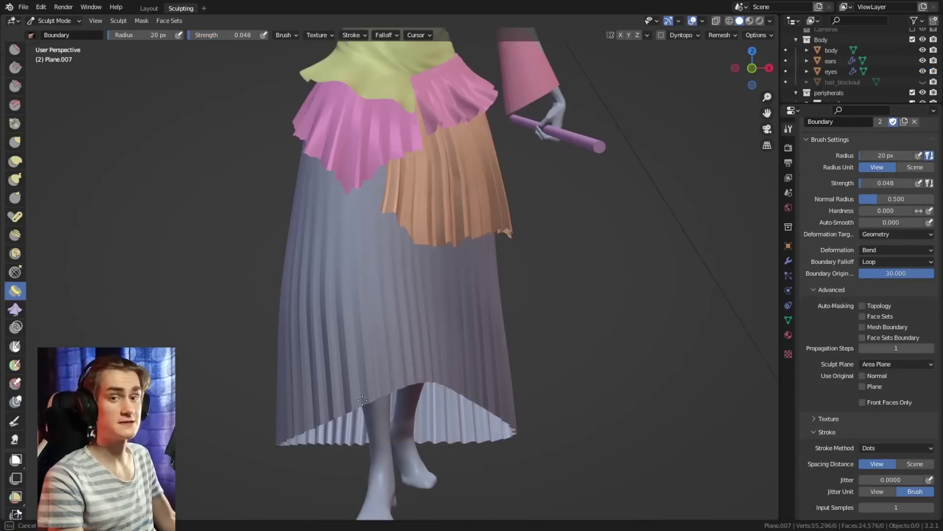
# Step: Bend folds into the pleated skirt's waist edge with a 28 px radius, strength 0.030 and Loop and Invert falloff
pyautogui.moveTo(362, 401); pyautogui.dragTo(294, 393, button='middle')
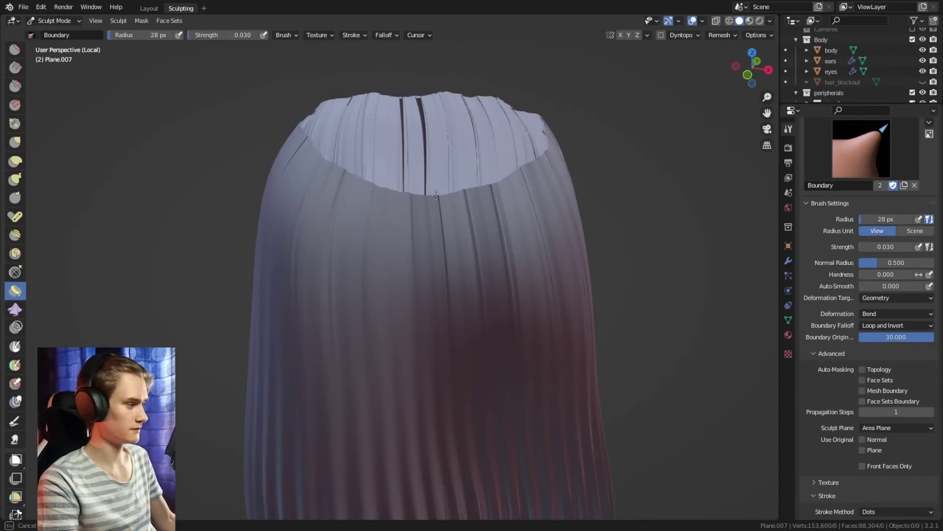
pyautogui.moveTo(437, 196); pyautogui.dragTo(438, 216)
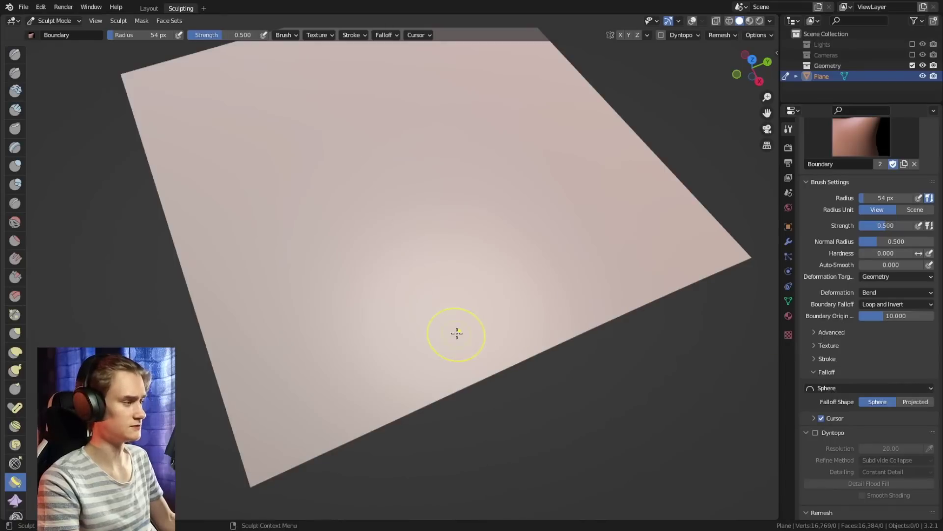
# Step: Bend the square plane's front edge into wide, deep curtain folds with a 67 px brush radius
pyautogui.press('f')
pyautogui.click(463, 333)
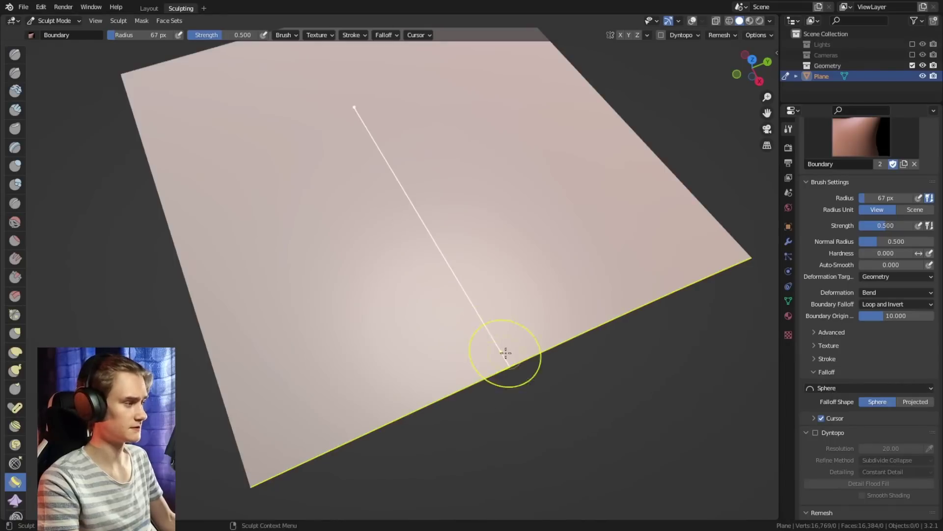
pyautogui.moveTo(508, 352); pyautogui.dragTo(548, 339)
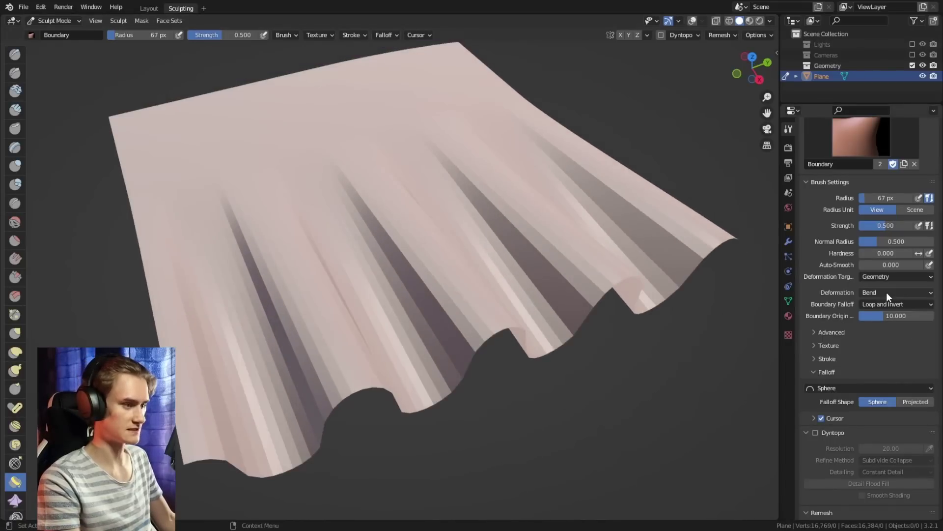
# Step: Add smaller folds along the already folded plane edge with a 41 px brush radius, and inspect the cloth from a lower angle
pyautogui.press('f')
pyautogui.click(587, 343)
pyautogui.keyDown('shift'); pyautogui.moveTo(554, 346); pyautogui.dragTo(564, 327, button='middle'); pyautogui.keyUp('shift')
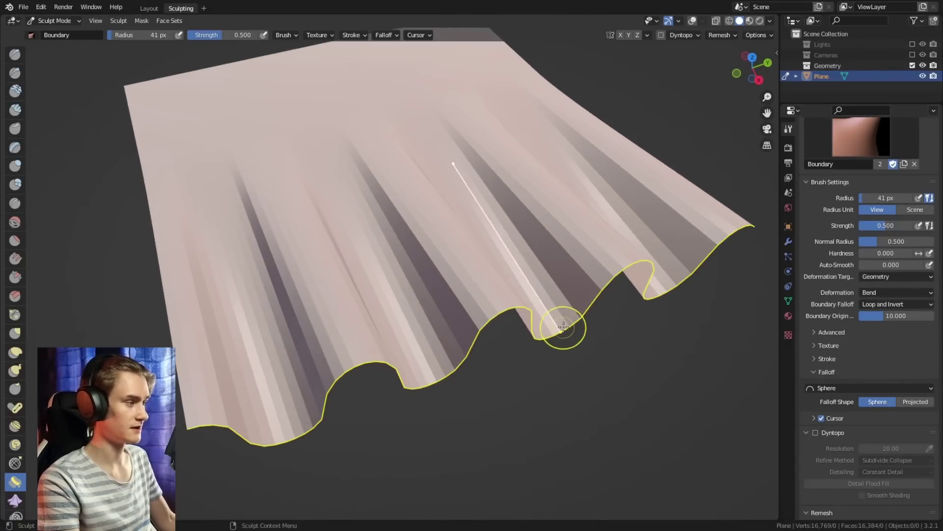
pyautogui.moveTo(564, 326)
pyautogui.mouseDown()
pyautogui.moveTo(576, 313)
pyautogui.moveTo(551, 325)
pyautogui.mouseUp()
pyautogui.scroll(-2, 516, 314)
pyautogui.moveTo(551, 325)
pyautogui.mouseDown(button='middle')
pyautogui.moveTo(522, 295)
pyautogui.moveTo(521, 331)
pyautogui.moveTo(478, 352)
pyautogui.moveTo(467, 312)
pyautogui.moveTo(473, 337)
pyautogui.moveTo(499, 349)
pyautogui.moveTo(473, 335)
pyautogui.mouseUp(button='middle')
pyautogui.scroll(2, 478, 352)
pyautogui.scroll(-2, 467, 324)
pyautogui.scroll(1, 500, 349)
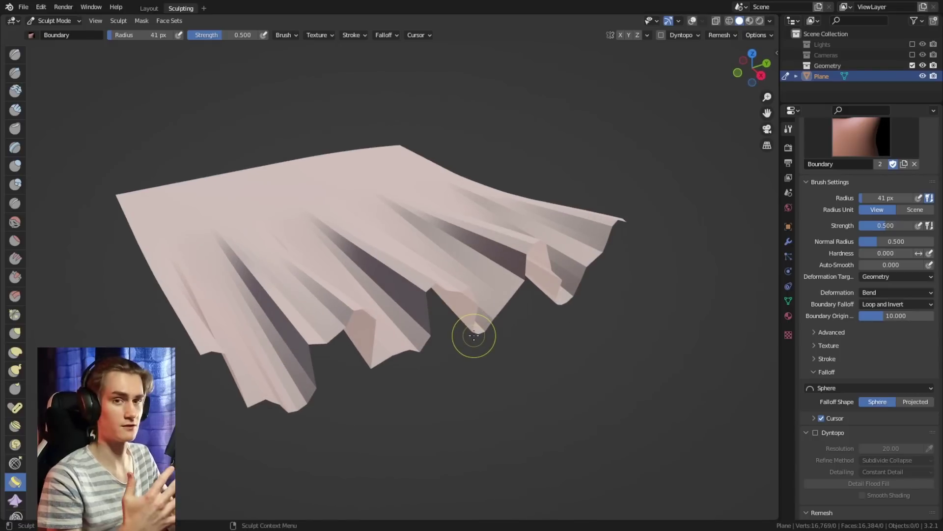
# Step: Undo the bend of the ring's outer edge and resize the Boundary brush beside the square plane
pyautogui.hotkey('ctrl', 'z')
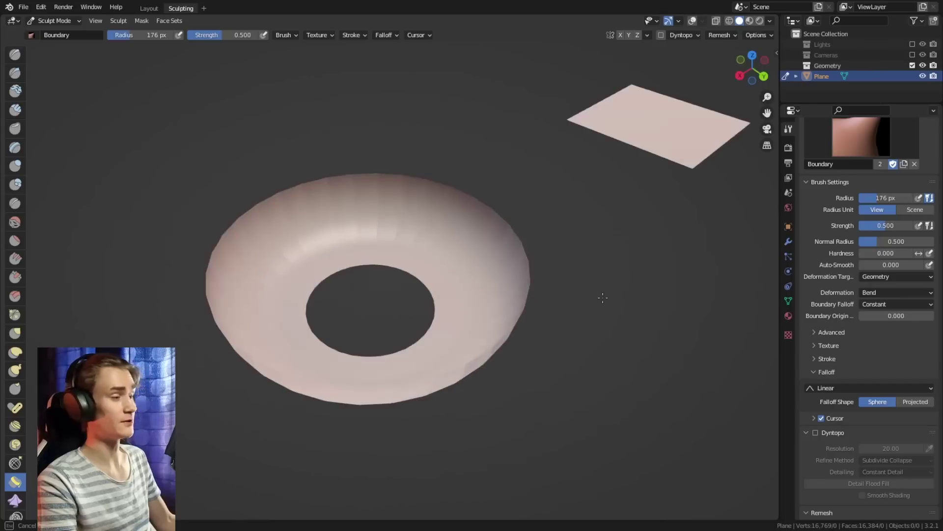
pyautogui.hotkey('ctrl', 'z')
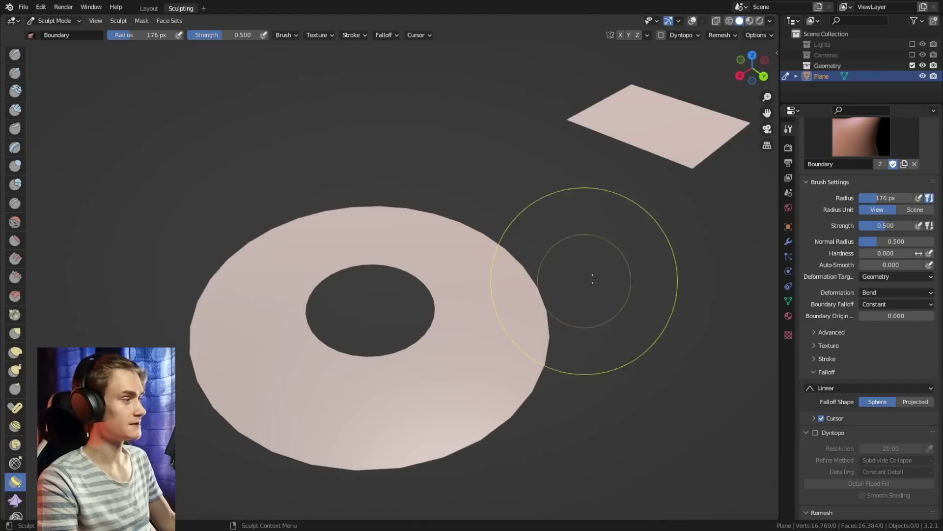
pyautogui.moveTo(573, 276)
pyautogui.mouseDown(button='middle')
pyautogui.moveTo(483, 351)
pyautogui.moveTo(452, 345)
pyautogui.mouseUp(button='middle')
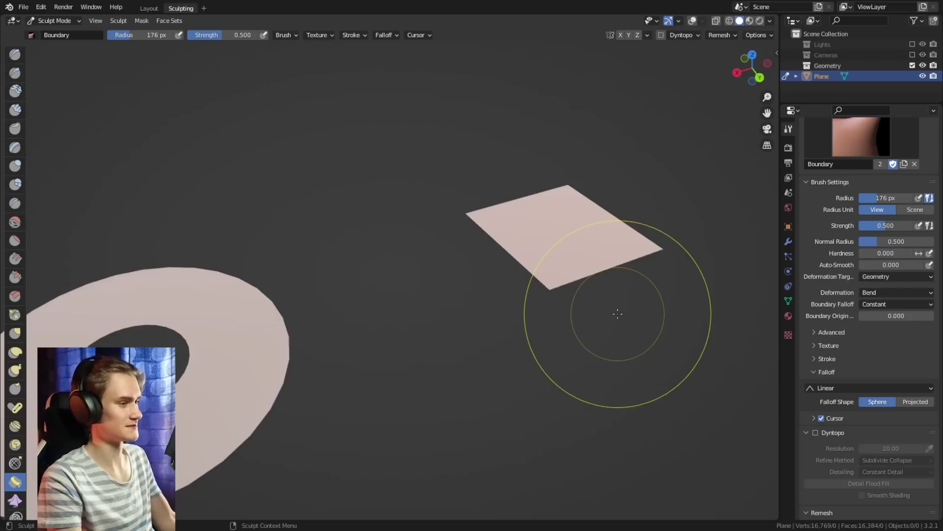
pyautogui.press('f')
pyautogui.click(652, 322)
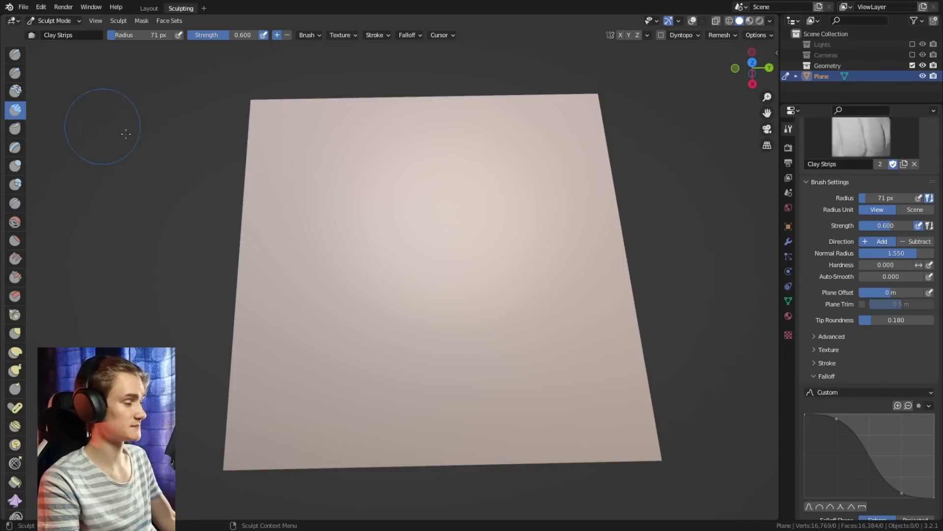
# Step: Sculpt a rough fabric texture along the pink ruffle's waistband with Clay Strips at 56 px radius and strength 0.709
pyautogui.scroll(3, 498, 336)
pyautogui.scroll(-2, 501, 294)
pyautogui.moveTo(476, 305)
pyautogui.mouseDown(button='middle')
pyautogui.moveTo(501, 295)
pyautogui.moveTo(488, 300)
pyautogui.mouseUp(button='middle')
pyautogui.scroll(1, 490, 299)
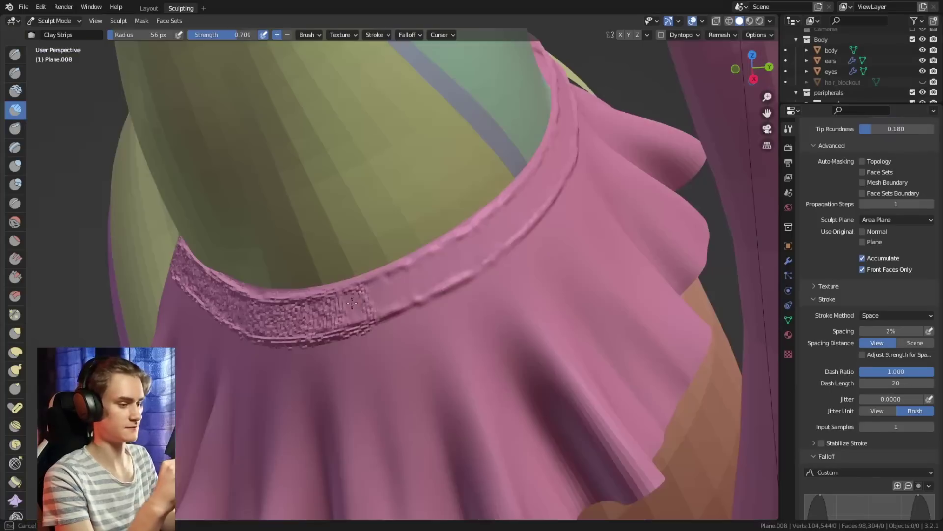
pyautogui.moveTo(334, 300); pyautogui.dragTo(417, 281)
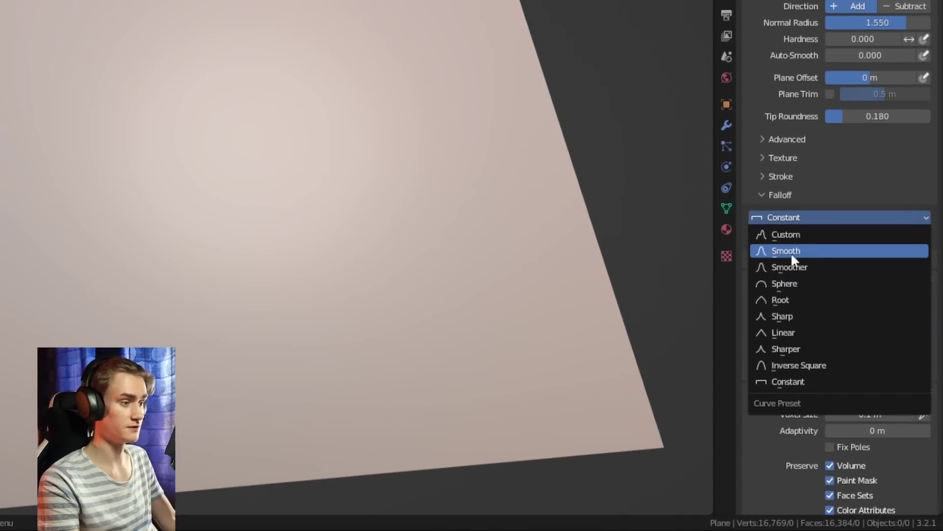
# Step: Give Clay Strips a Custom falloff curve with two peaks, dropping to zero at the middle and the start
pyautogui.click(792, 234)
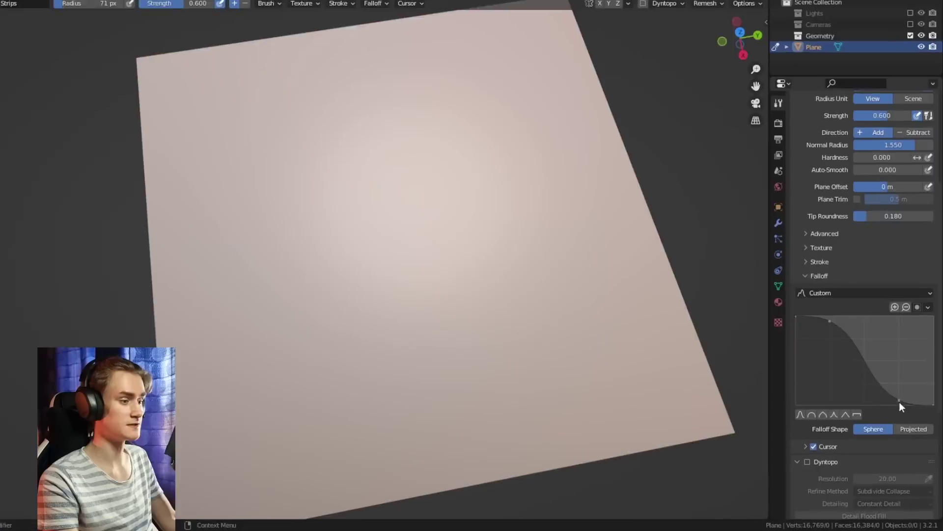
pyautogui.moveTo(901, 407); pyautogui.dragTo(903, 328)
pyautogui.moveTo(840, 267); pyautogui.dragTo(838, 359)
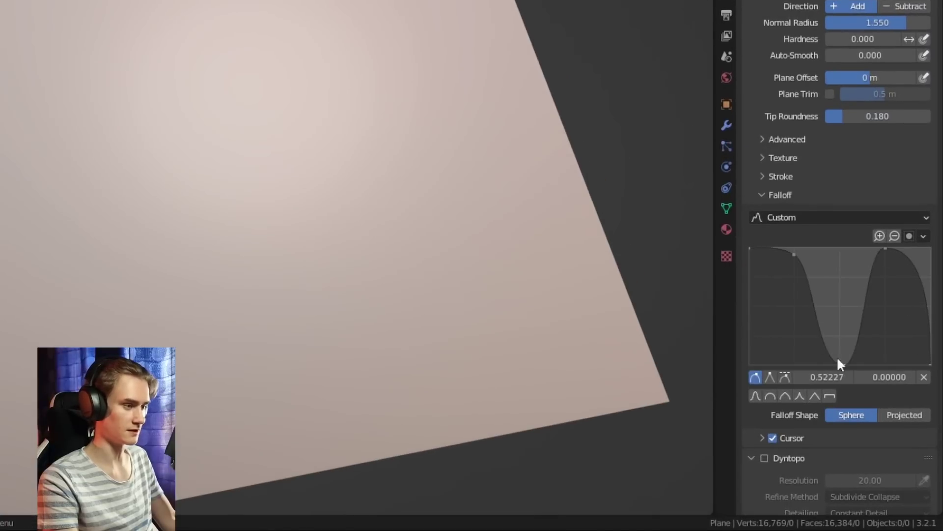
pyautogui.moveTo(750, 248); pyautogui.dragTo(750, 364)
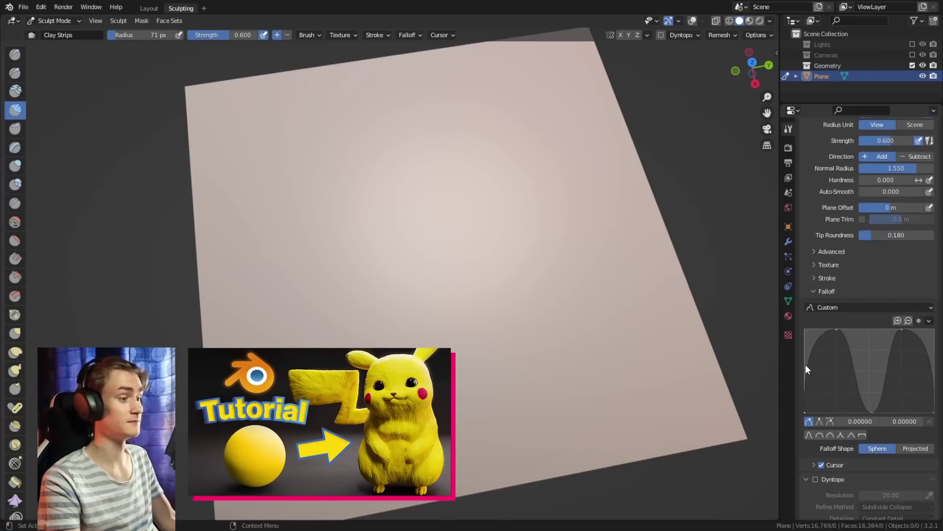
# Step: Preview the two-peak falloff in the strength adjustment, cancel it, and sculpt a diagonal Clay Strips stroke across the plane
pyautogui.hotkey('shift', 'f')
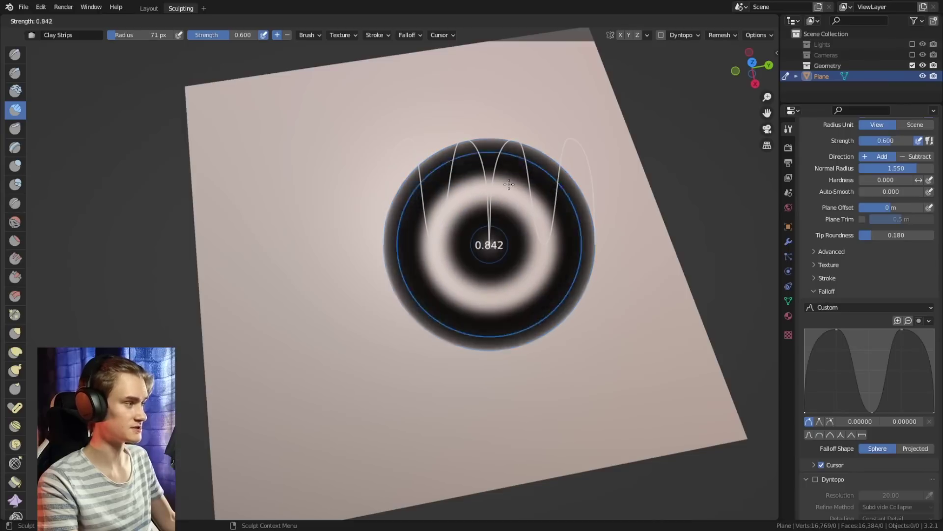
pyautogui.press('Escape')
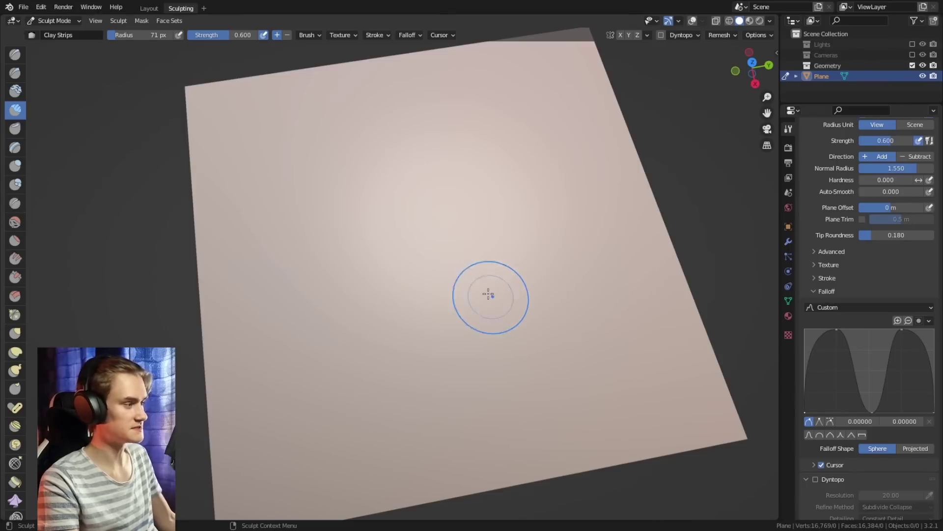
pyautogui.moveTo(290, 258)
pyautogui.mouseDown()
pyautogui.moveTo(571, 341)
pyautogui.moveTo(446, 310)
pyautogui.moveTo(396, 310)
pyautogui.moveTo(344, 337)
pyautogui.moveTo(337, 393)
pyautogui.moveTo(408, 447)
pyautogui.moveTo(487, 445)
pyautogui.moveTo(549, 414)
pyautogui.mouseUp()
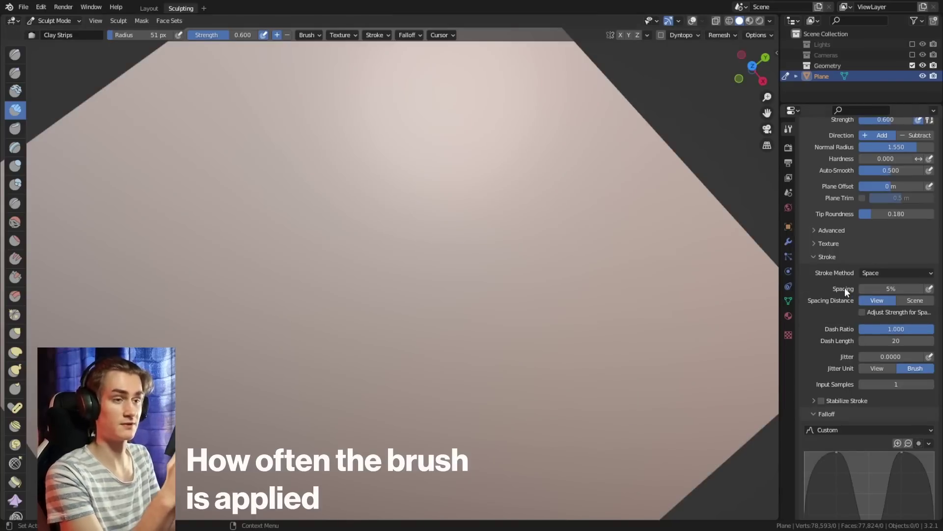
# Step: Set the Clay Strips brush's stroke spacing to 200%
pyautogui.click(882, 288)
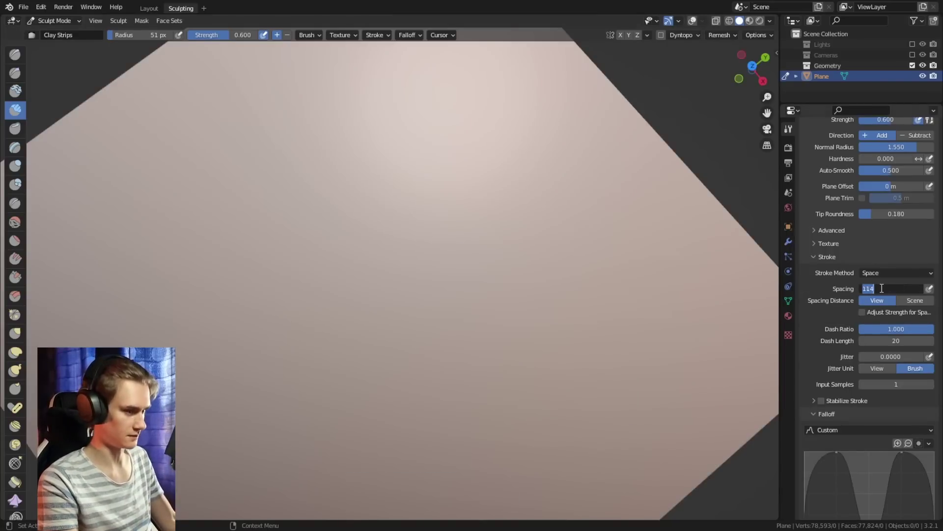
pyautogui.press('Return')
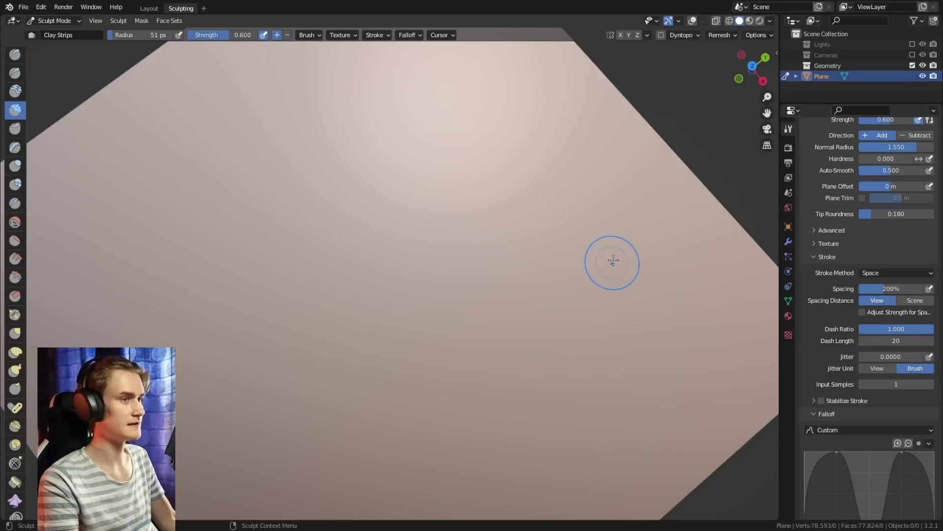
# Step: Stamp scattered square stitch shapes across the plane with the Clay Strips brush at 51 px radius and strength 0.600
pyautogui.moveTo(526, 120); pyautogui.dragTo(557, 140)
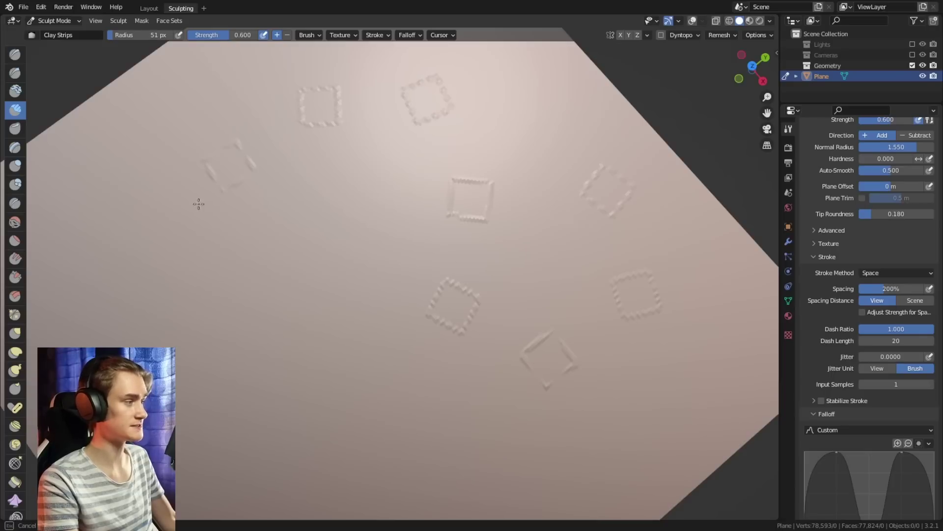
pyautogui.moveTo(191, 345)
pyautogui.mouseDown()
pyautogui.moveTo(344, 462)
pyautogui.moveTo(272, 264)
pyautogui.mouseUp()
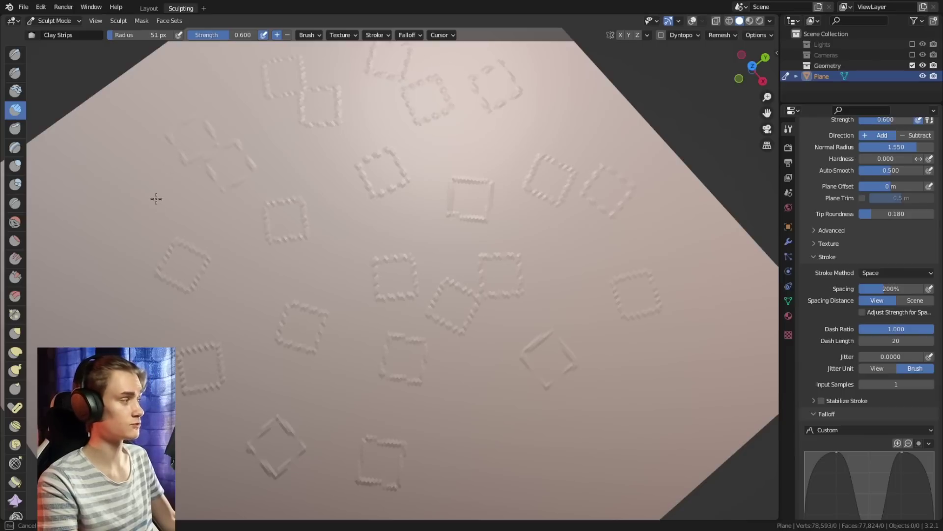
pyautogui.moveTo(232, 456); pyautogui.dragTo(449, 482)
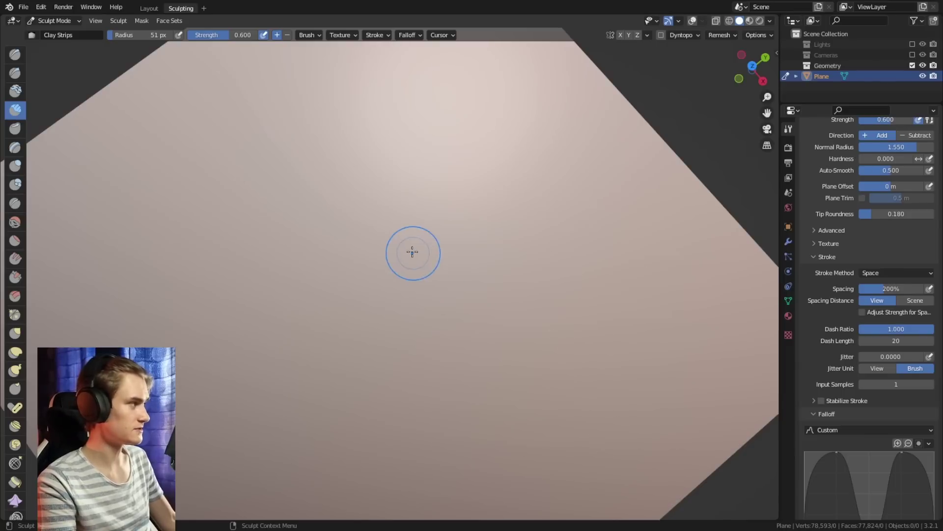
# Step: Switch to the Draw Sharp brush and set its stroke spacing to 100%
pyautogui.hotkey('shift', 'c')
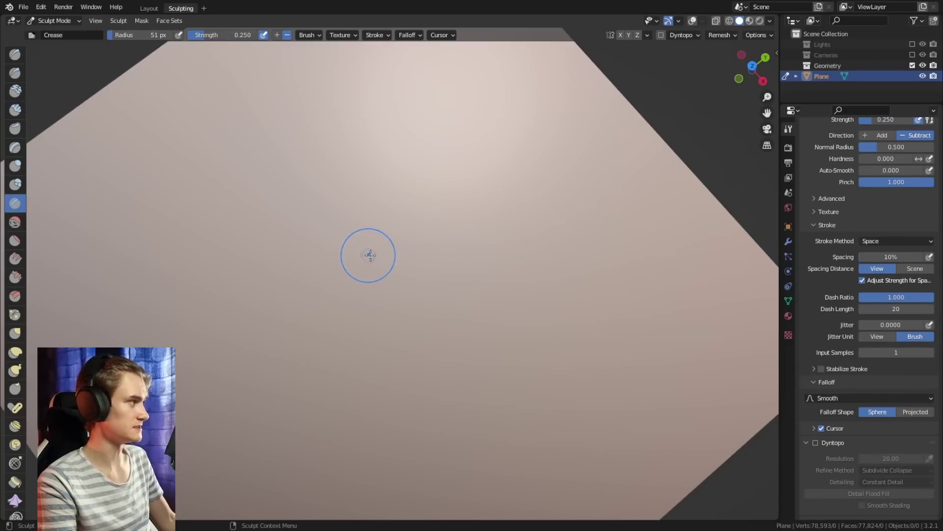
pyautogui.click(15, 73)
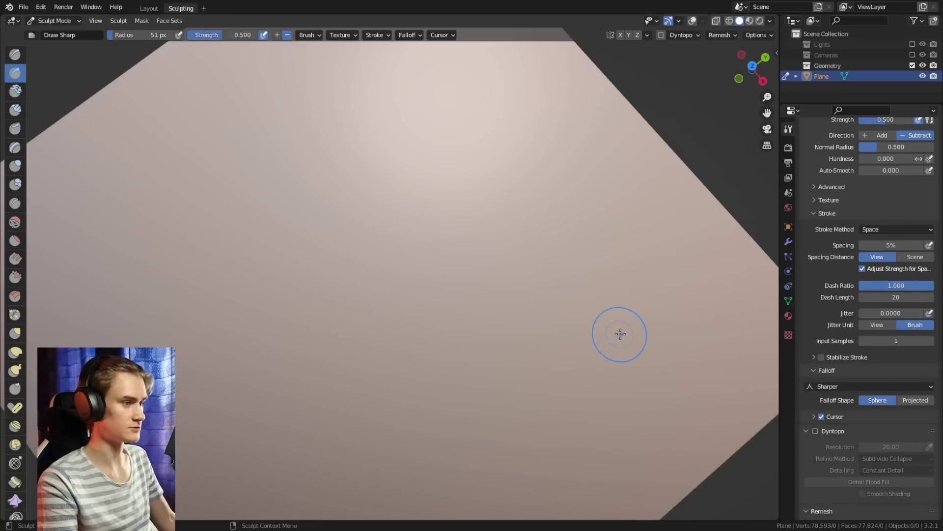
pyautogui.click(886, 245)
pyautogui.write('100')
pyautogui.press('Return')
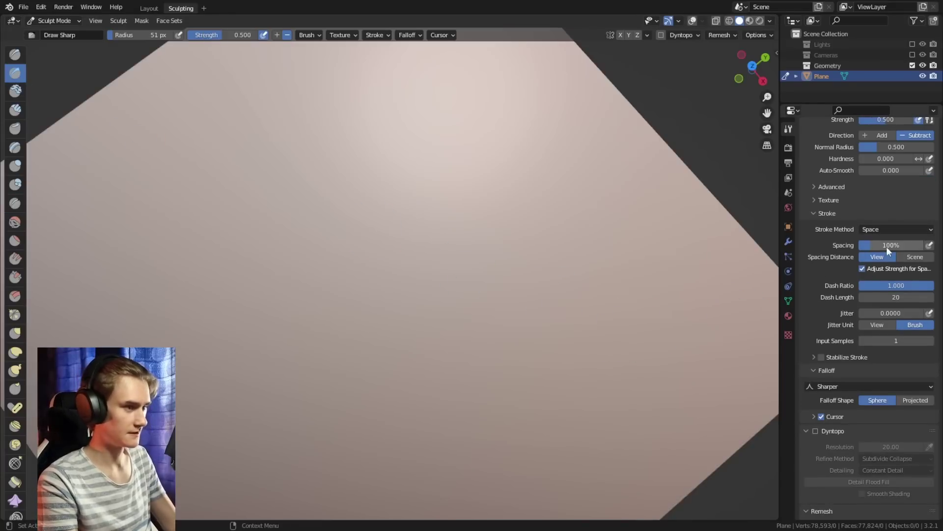
# Step: Reduce the Draw Sharp radius to 18 px and sculpt rows of separate dents across the plane
pyautogui.moveTo(592, 246)
pyautogui.mouseDown()
pyautogui.moveTo(523, 217)
pyautogui.moveTo(380, 222)
pyautogui.moveTo(375, 371)
pyautogui.moveTo(482, 212)
pyautogui.mouseUp()
pyautogui.hotkey('ctrl', 'z')
pyautogui.press('f')
pyautogui.click(472, 206)
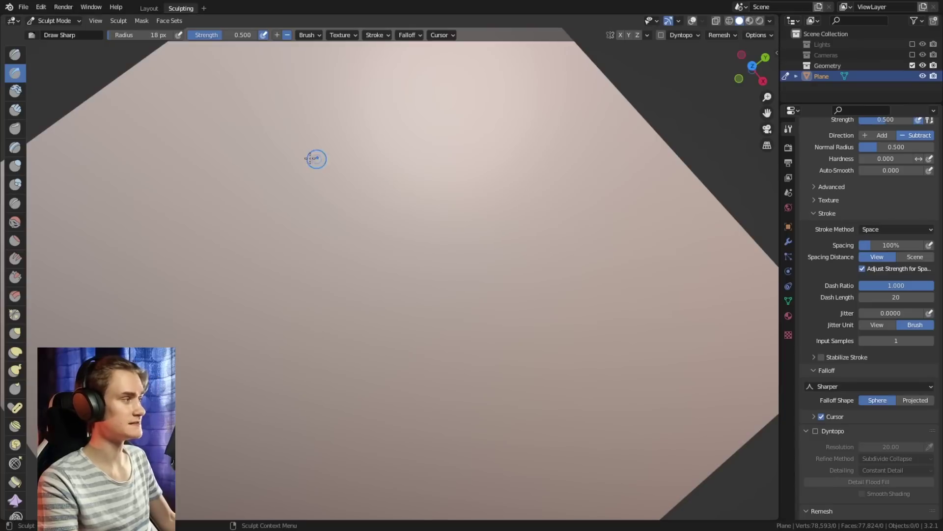
pyautogui.moveTo(251, 158)
pyautogui.mouseDown()
pyautogui.moveTo(527, 141)
pyautogui.moveTo(285, 177)
pyautogui.moveTo(568, 185)
pyautogui.moveTo(315, 214)
pyautogui.moveTo(506, 221)
pyautogui.moveTo(311, 259)
pyautogui.moveTo(256, 364)
pyautogui.mouseUp()
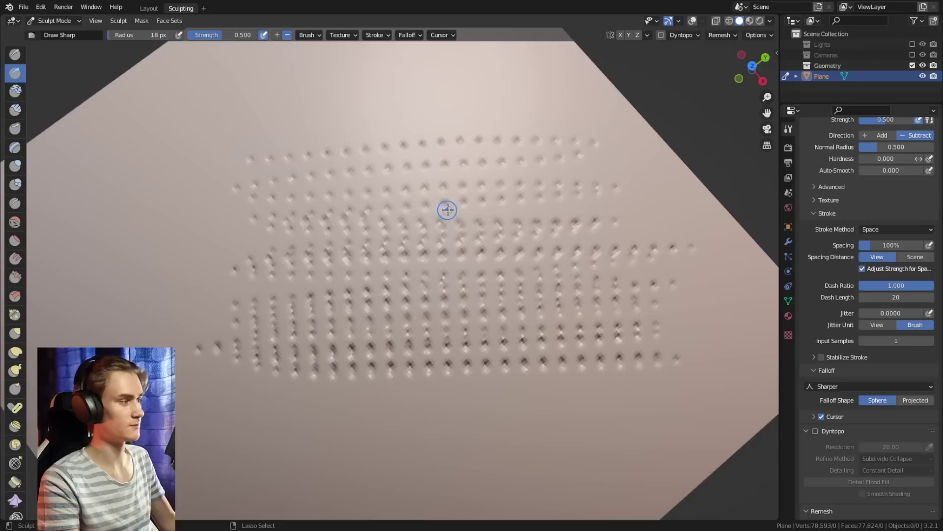
pyautogui.hotkey('ctrl', 'z')
pyautogui.moveTo(512, 151)
pyautogui.mouseDown()
pyautogui.moveTo(381, 243)
pyautogui.moveTo(335, 238)
pyautogui.moveTo(412, 74)
pyautogui.moveTo(470, 62)
pyautogui.moveTo(360, 137)
pyautogui.moveTo(481, 233)
pyautogui.moveTo(420, 332)
pyautogui.moveTo(371, 261)
pyautogui.moveTo(606, 232)
pyautogui.moveTo(381, 283)
pyautogui.moveTo(530, 84)
pyautogui.moveTo(477, 142)
pyautogui.moveTo(366, 221)
pyautogui.moveTo(417, 235)
pyautogui.mouseUp()
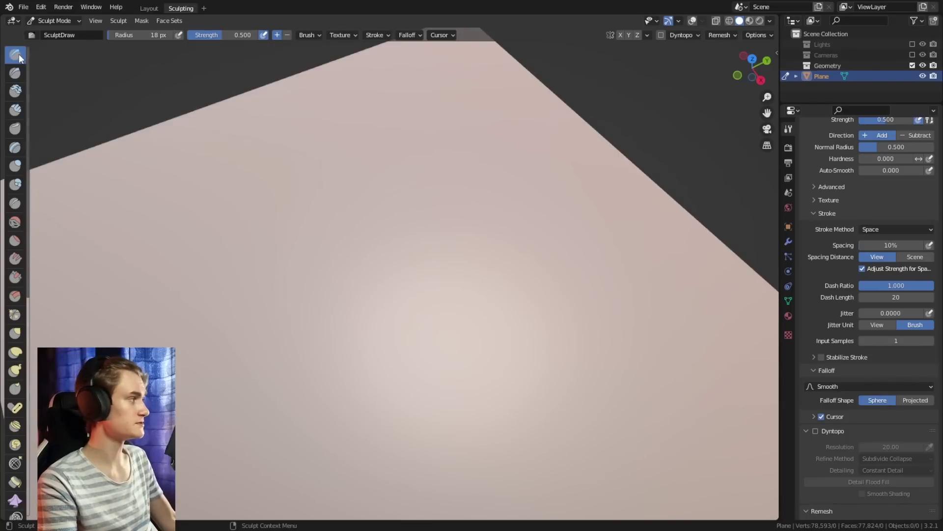
# Step: Set the Draw brush's falloff to Sphere and its stroke method to Anchored
pyautogui.click(832, 386)
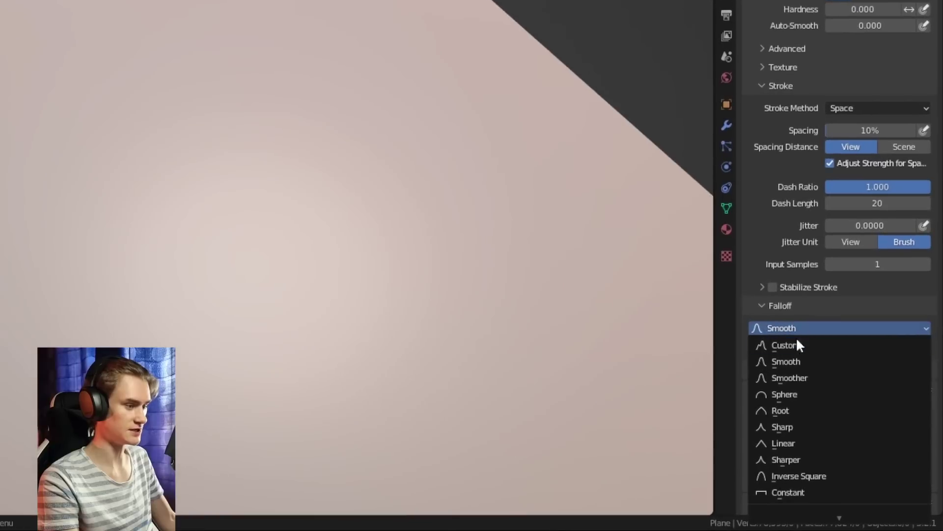
pyautogui.click(839, 435)
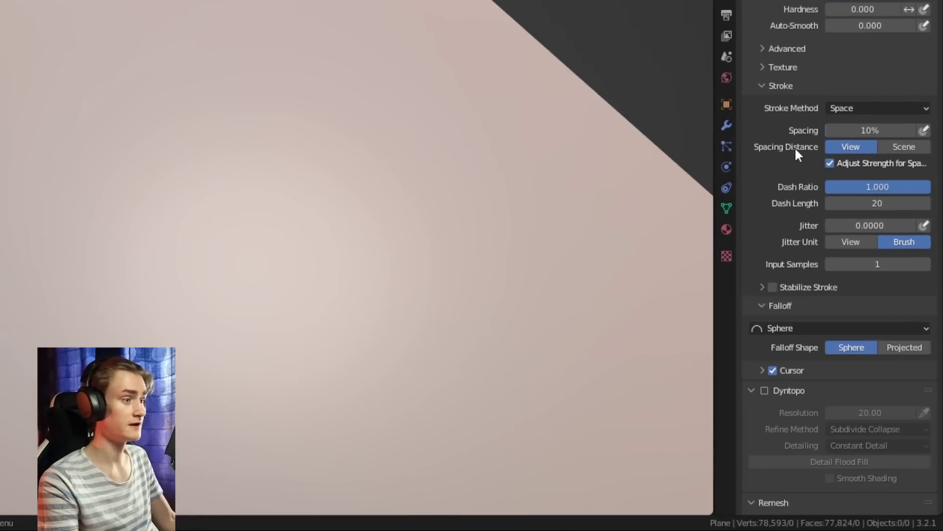
pyautogui.click(862, 109)
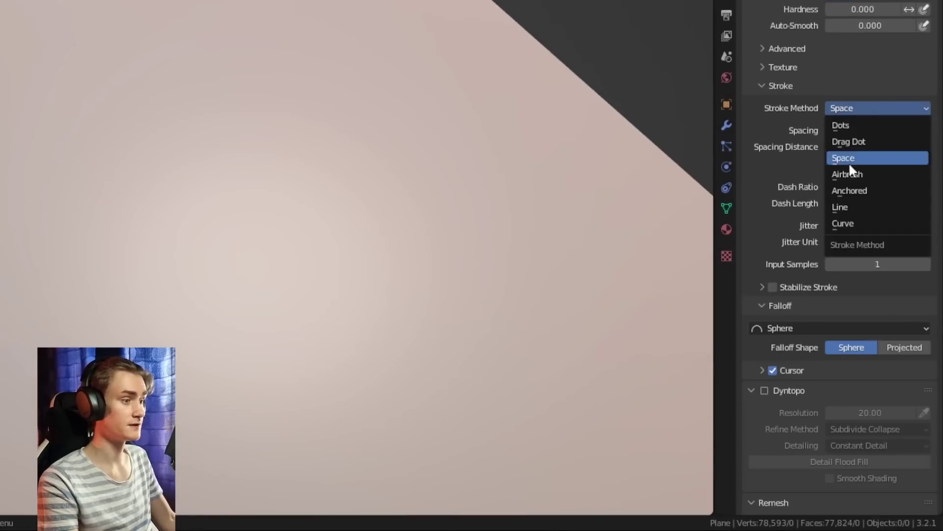
pyautogui.click(856, 191)
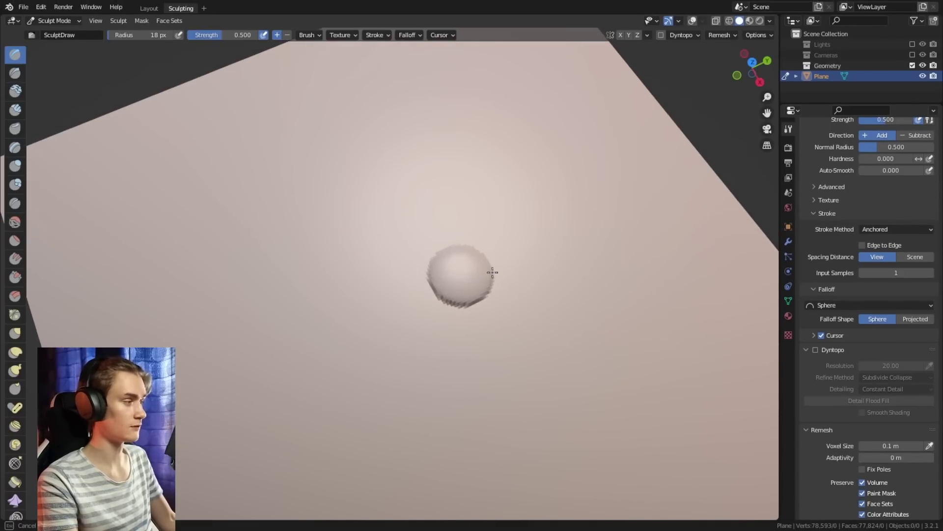
# Step: Pull out anchored round bumps on the plane with the Draw brush at strength 0.500
pyautogui.moveTo(500, 273); pyautogui.dragTo(583, 270)
pyautogui.scroll(-3, 548, 280)
pyautogui.moveTo(560, 334); pyautogui.dragTo(513, 340, button='middle')
pyautogui.scroll(3, 553, 354)
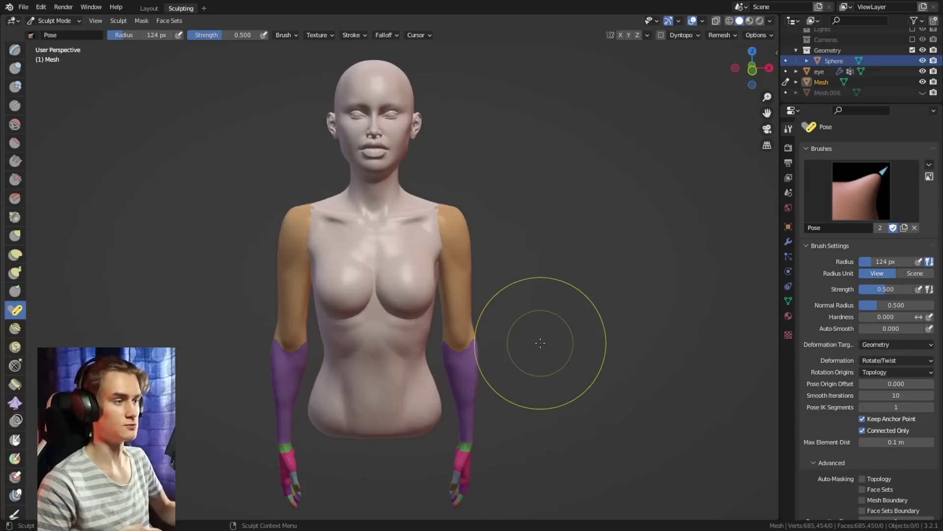
# Step: Try rotating the hand at the wrist with the Pose brush at 214 px radius, and undo it
pyautogui.moveTo(541, 343)
pyautogui.mouseDown(button='middle')
pyautogui.moveTo(475, 344)
pyautogui.moveTo(452, 389)
pyautogui.mouseUp(button='middle')
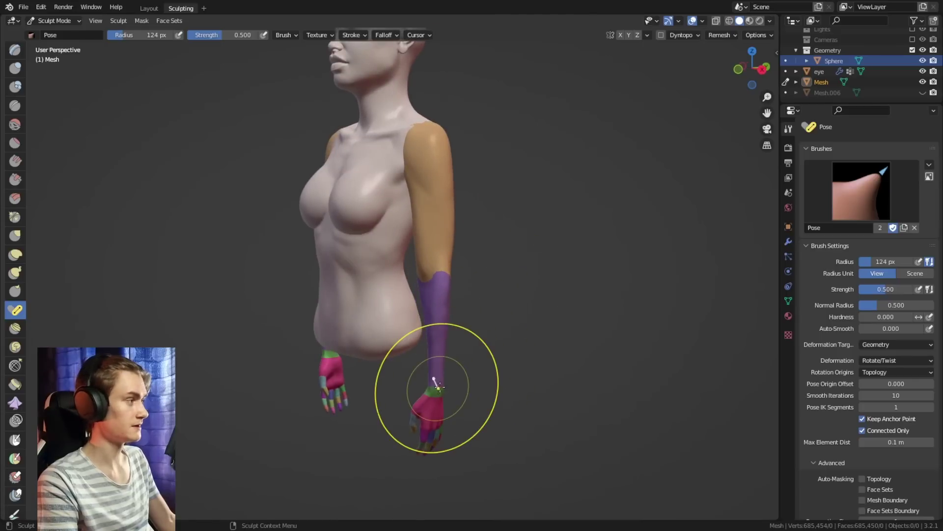
pyautogui.moveTo(502, 334); pyautogui.dragTo(434, 334, button='middle')
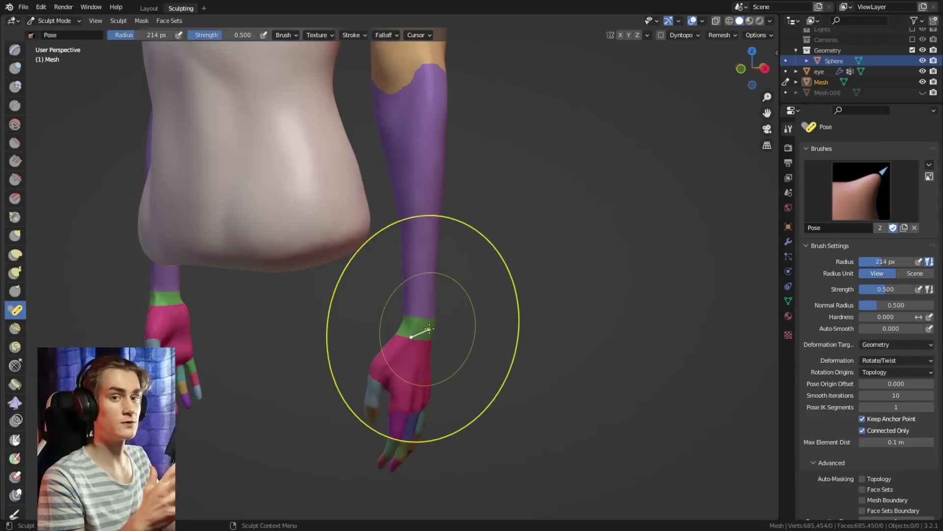
pyautogui.moveTo(429, 329); pyautogui.dragTo(431, 310)
pyautogui.hotkey('ctrl', 'z')
# Step: Enlarge the Pose brush radius to 410 px and try rotating the whole forearm from the hand
pyautogui.moveTo(431, 309)
pyautogui.mouseDown(button='middle')
pyautogui.moveTo(428, 327)
pyautogui.moveTo(462, 331)
pyautogui.moveTo(426, 324)
pyautogui.moveTo(426, 339)
pyautogui.moveTo(386, 345)
pyautogui.mouseUp(button='middle')
pyautogui.press('f')
pyautogui.click(583, 336)
pyautogui.scroll(-2, 417, 337)
pyautogui.press('f')
pyautogui.click(630, 348)
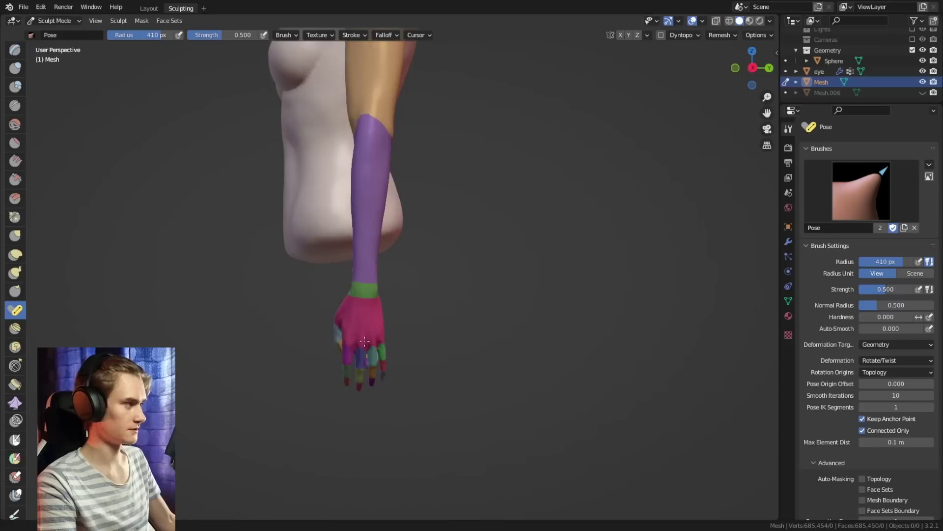
pyautogui.press('f')
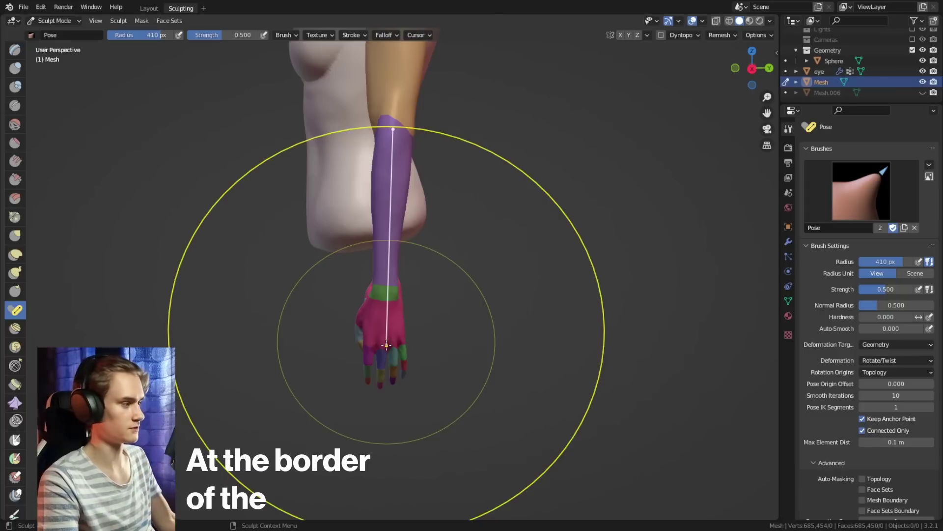
pyautogui.moveTo(388, 346)
pyautogui.mouseDown()
pyautogui.moveTo(255, 285)
pyautogui.moveTo(226, 240)
pyautogui.moveTo(270, 291)
pyautogui.moveTo(402, 339)
pyautogui.moveTo(390, 333)
pyautogui.mouseUp()
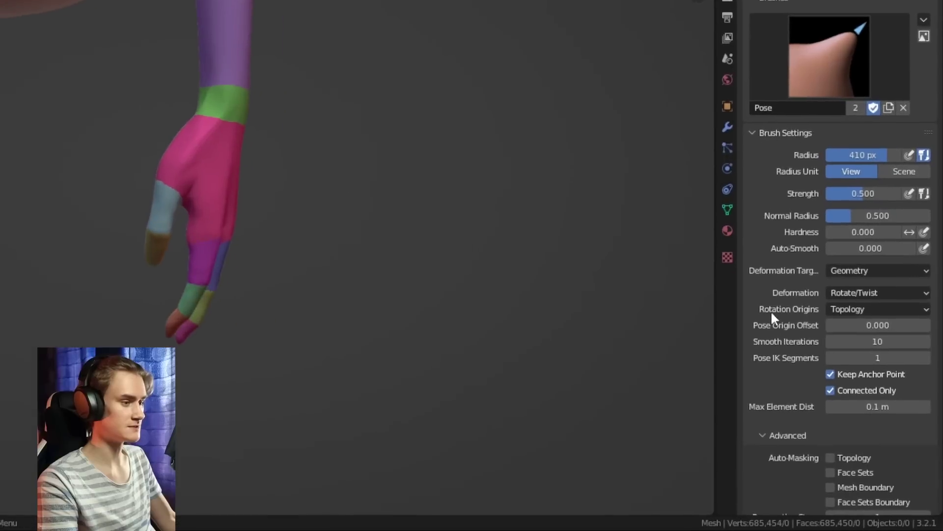
# Step: Set the Pose brush's Rotation Origins to Face Sets and enlarge its radius to 311 px over the hand
pyautogui.click(860, 308)
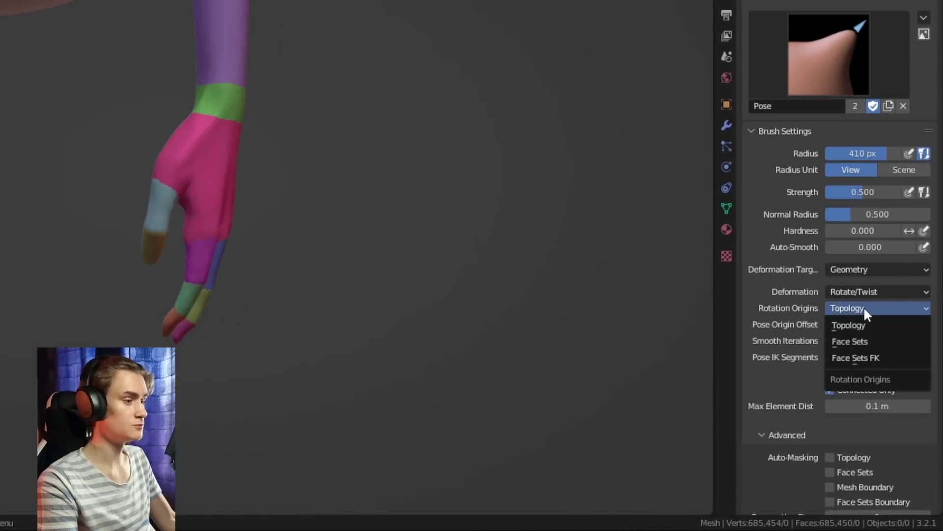
pyautogui.click(845, 341)
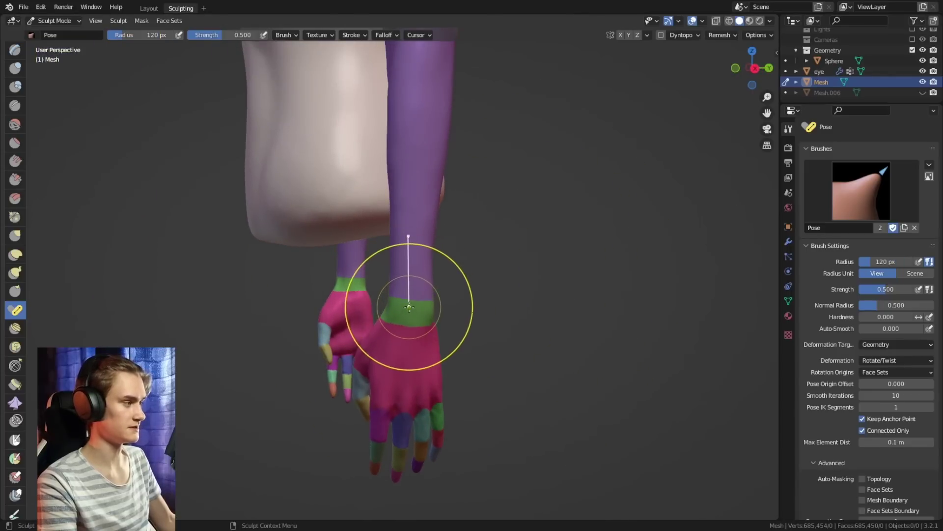
pyautogui.press('f')
pyautogui.click(451, 299)
pyautogui.keyDown('shift'); pyautogui.moveTo(450, 299); pyautogui.dragTo(448, 334, button='middle'); pyautogui.keyUp('shift')
pyautogui.scroll(-3, 445, 332)
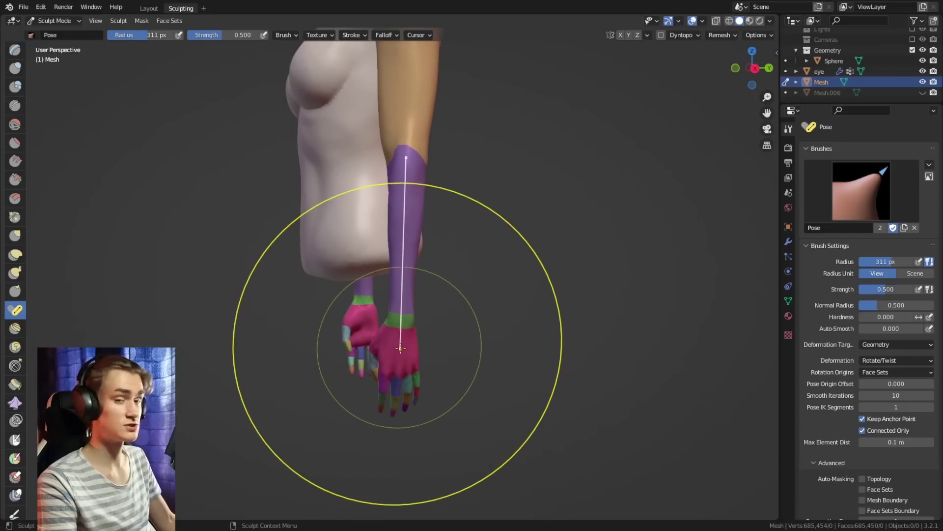
pyautogui.moveTo(400, 348)
pyautogui.mouseDown(button='middle')
pyautogui.moveTo(525, 324)
pyautogui.moveTo(391, 326)
pyautogui.mouseUp(button='middle')
pyautogui.moveTo(436, 257)
pyautogui.mouseDown(button='middle')
pyautogui.moveTo(465, 364)
pyautogui.moveTo(373, 344)
pyautogui.mouseUp(button='middle')
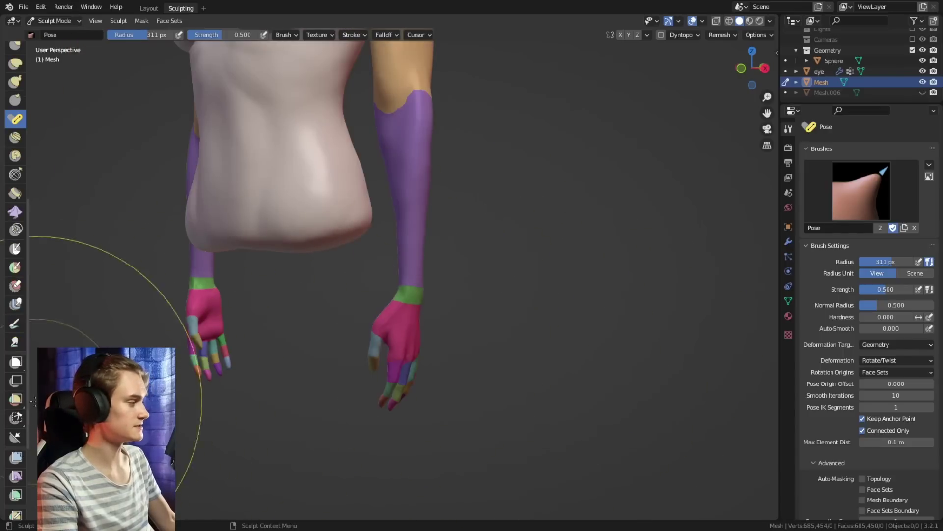
# Step: Paint a new face set band around the middle of the upper arm with Draw Face Sets at 100 px radius
pyautogui.click(19, 269)
pyautogui.press('f')
pyautogui.click(431, 360)
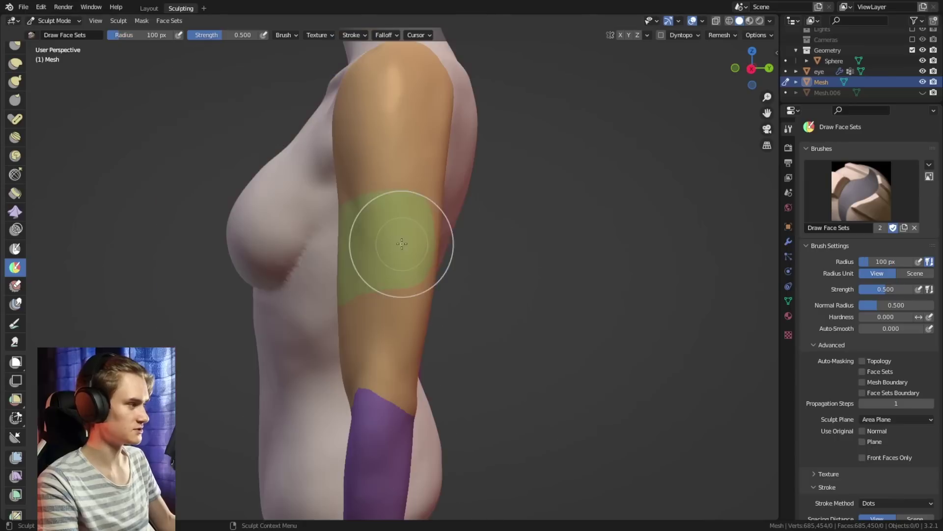
pyautogui.moveTo(402, 244); pyautogui.dragTo(375, 243, button='middle')
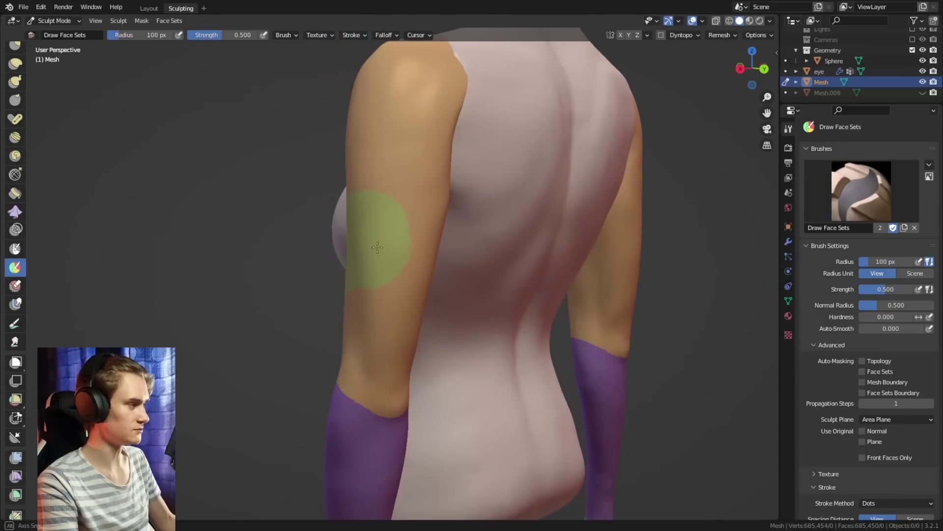
pyautogui.scroll(2, 368, 240)
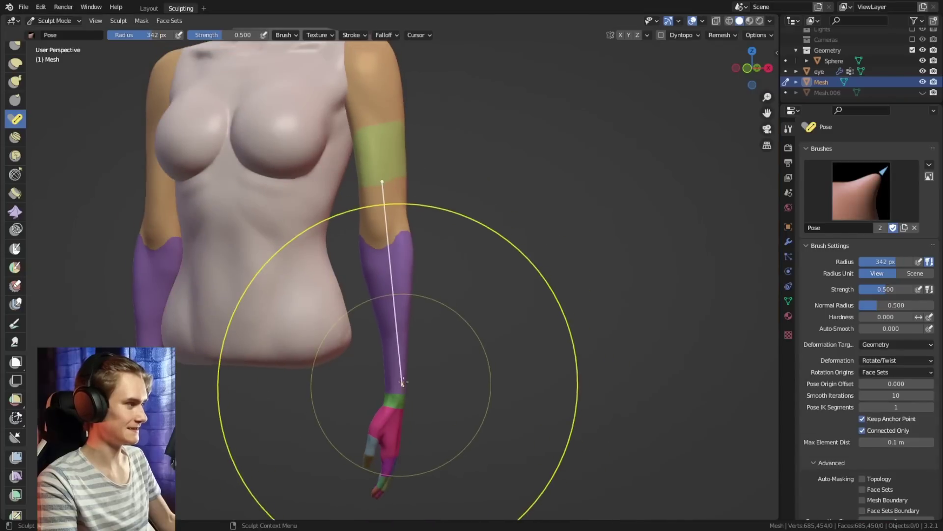
# Step: Try posing the lower arm from the wrist with the Pose brush at 342 px radius and the extra upper-arm face set
pyautogui.moveTo(392, 390); pyautogui.dragTo(364, 391, button='middle')
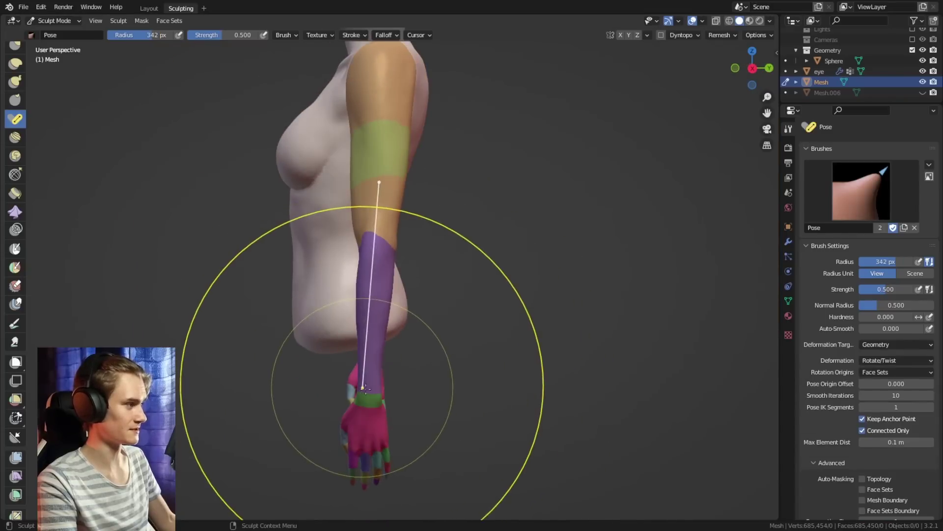
pyautogui.moveTo(370, 390)
pyautogui.mouseDown()
pyautogui.moveTo(344, 364)
pyautogui.moveTo(295, 348)
pyautogui.moveTo(244, 358)
pyautogui.moveTo(168, 312)
pyautogui.moveTo(221, 368)
pyautogui.moveTo(321, 410)
pyautogui.moveTo(388, 393)
pyautogui.moveTo(457, 408)
pyautogui.moveTo(479, 394)
pyautogui.moveTo(366, 416)
pyautogui.mouseUp()
pyautogui.moveTo(427, 330)
pyautogui.mouseDown(button='middle')
pyautogui.moveTo(554, 344)
pyautogui.moveTo(474, 327)
pyautogui.moveTo(491, 329)
pyautogui.mouseUp(button='middle')
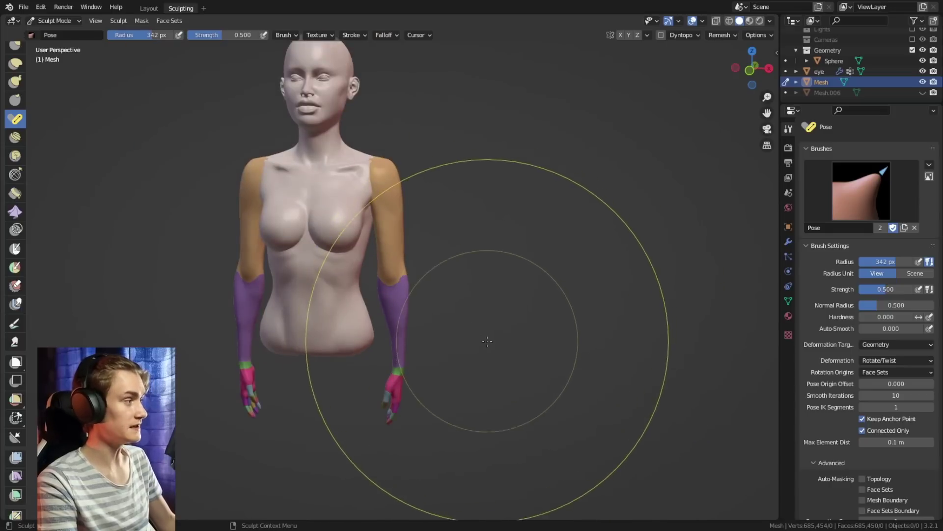
# Step: Swing the forearm up at the elbow from the wrist with the Pose brush at 312 px radius
pyautogui.scroll(3, 491, 337)
pyautogui.scroll(-1, 498, 323)
pyautogui.moveTo(411, 232)
pyautogui.mouseDown(button='middle')
pyautogui.moveTo(488, 386)
pyautogui.moveTo(462, 381)
pyautogui.mouseUp(button='middle')
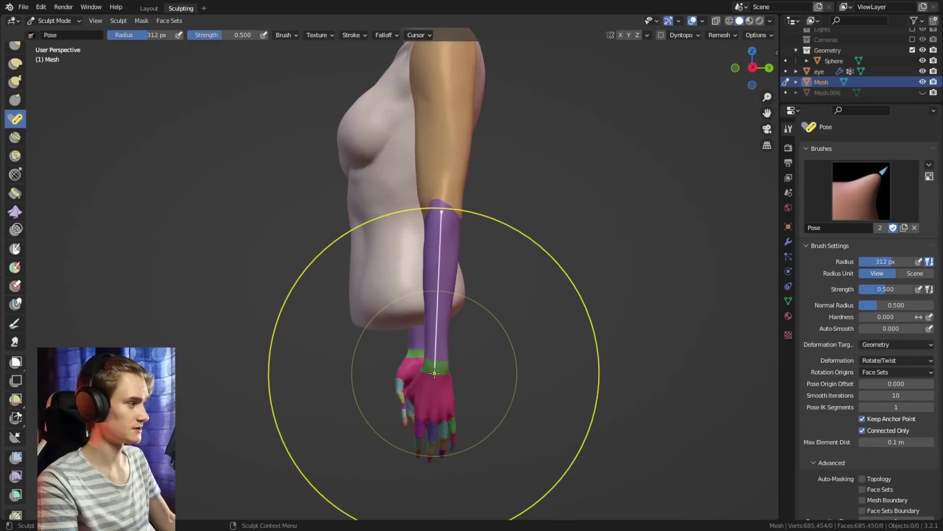
pyautogui.moveTo(432, 375)
pyautogui.mouseDown()
pyautogui.moveTo(285, 285)
pyautogui.moveTo(266, 186)
pyautogui.mouseUp()
pyautogui.moveTo(266, 186); pyautogui.dragTo(267, 162)
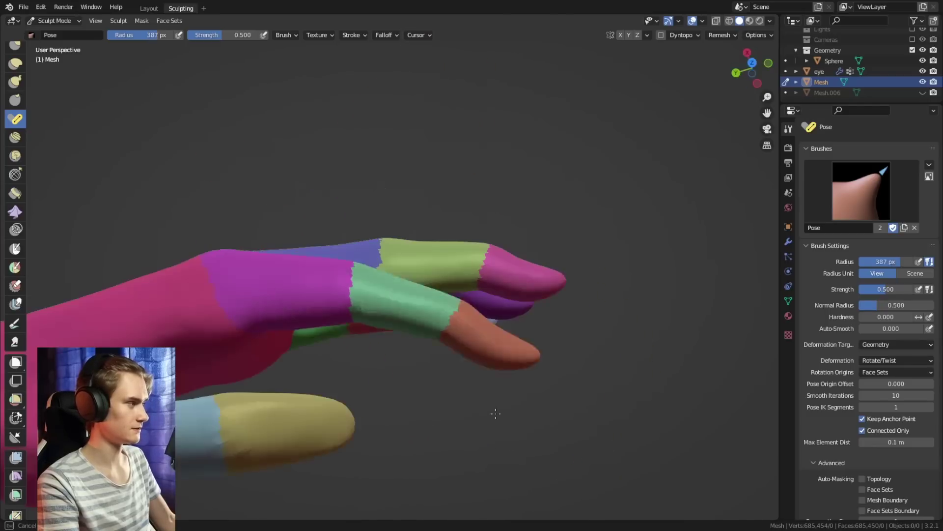
# Step: Try bending the index finger from its tip with the Pose brush at 215 px radius, and undo it
pyautogui.moveTo(495, 413); pyautogui.dragTo(565, 360, button='middle')
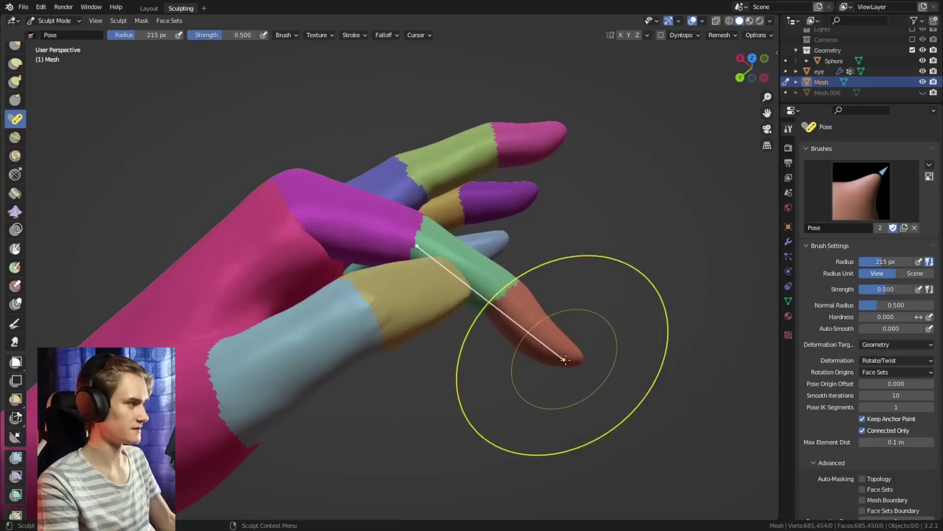
pyautogui.moveTo(565, 360)
pyautogui.mouseDown()
pyautogui.moveTo(443, 401)
pyautogui.moveTo(416, 425)
pyautogui.mouseUp()
pyautogui.moveTo(433, 413)
pyautogui.mouseDown(button='middle')
pyautogui.moveTo(495, 394)
pyautogui.moveTo(432, 270)
pyautogui.moveTo(552, 379)
pyautogui.moveTo(537, 364)
pyautogui.mouseUp(button='middle')
pyautogui.hotkey('ctrl', 'z')
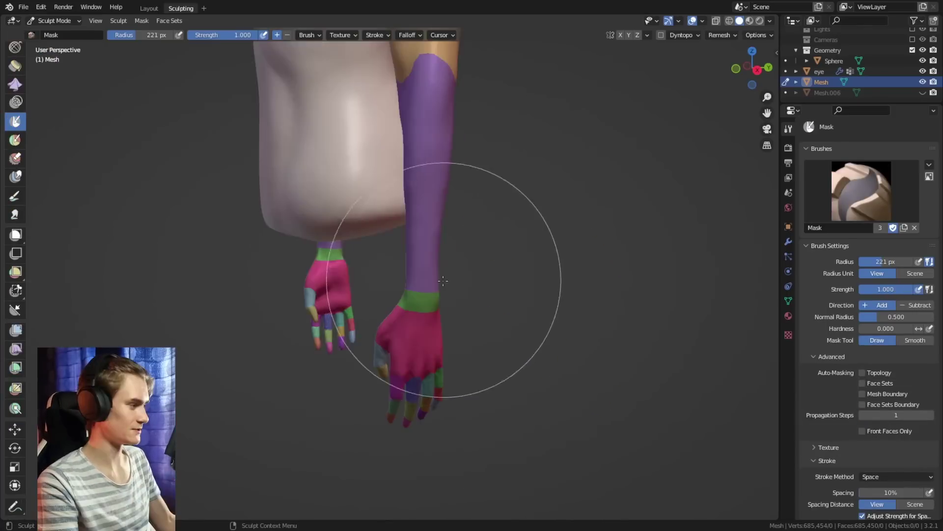
# Step: Activate the Rotate tool and examine where its pivot gizmo sits on the figure
pyautogui.moveTo(443, 273)
pyautogui.mouseDown(button='middle')
pyautogui.moveTo(516, 319)
pyautogui.moveTo(452, 367)
pyautogui.mouseUp(button='middle')
pyautogui.click(18, 448)
pyautogui.scroll(-7, 490, 247)
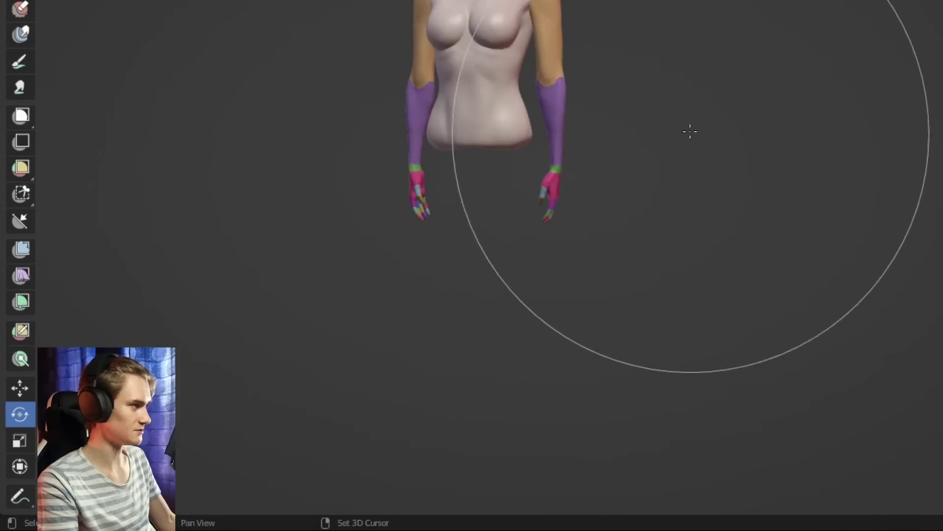
pyautogui.keyDown('shift'); pyautogui.moveTo(489, 246); pyautogui.dragTo(511, 340, button='middle'); pyautogui.keyUp('shift')
pyautogui.scroll(3, 511, 340)
pyautogui.moveTo(655, 45); pyautogui.dragTo(630, 165, button='middle')
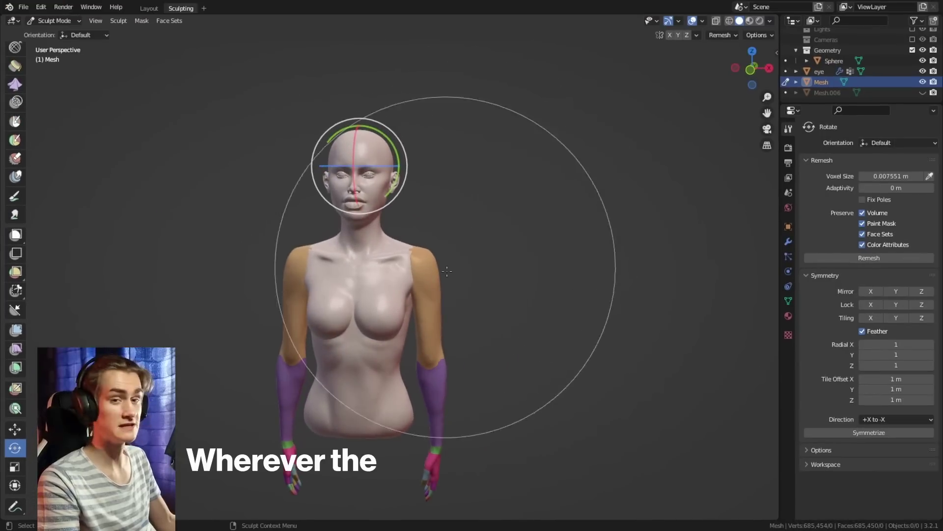
# Step: Start masking the figure's lower arm at the hand with the Mask brush at 131 px radius
pyautogui.keyDown('shift'); pyautogui.moveTo(497, 392); pyautogui.dragTo(514, 147, button='middle'); pyautogui.keyUp('shift')
pyautogui.scroll(2, 501, 147)
pyautogui.press('m')
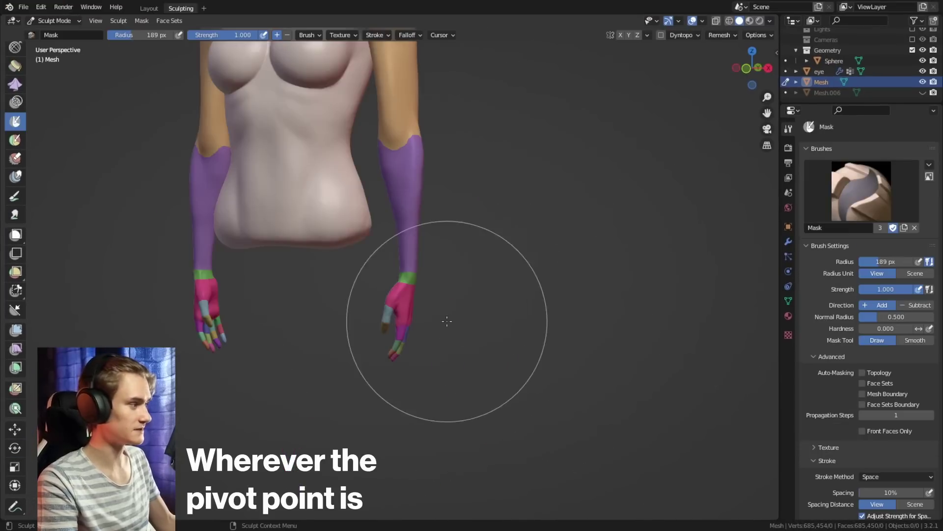
pyautogui.press('f')
pyautogui.click(485, 323)
pyautogui.moveTo(415, 352); pyautogui.dragTo(415, 278)
# Step: Extend the mask around the whole forearm up to the elbow with the Mask brush at 181 px radius
pyautogui.moveTo(462, 270)
pyautogui.mouseDown(button='middle')
pyautogui.moveTo(373, 276)
pyautogui.moveTo(375, 290)
pyautogui.mouseUp(button='middle')
pyautogui.scroll(3, 374, 294)
pyautogui.moveTo(419, 309); pyautogui.dragTo(517, 307, button='middle')
pyautogui.moveTo(438, 285); pyautogui.dragTo(399, 221)
pyautogui.moveTo(399, 221); pyautogui.dragTo(406, 199)
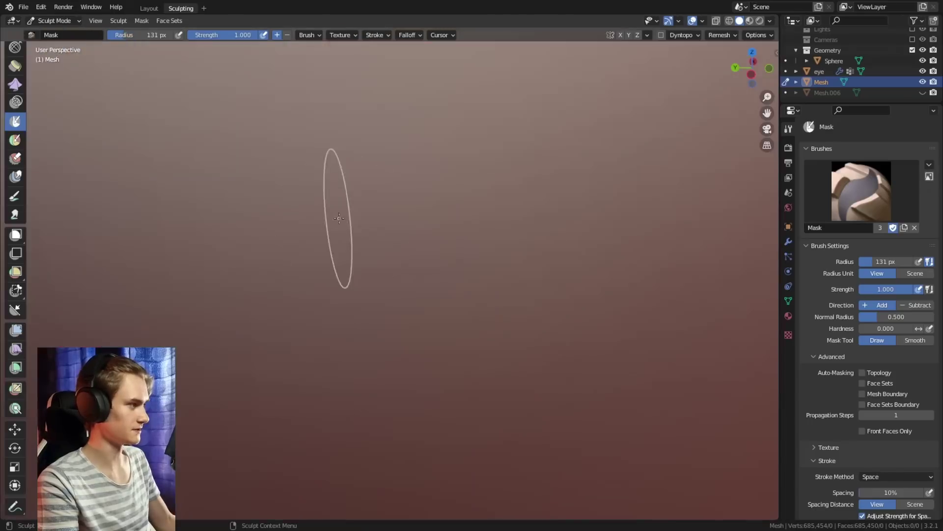
pyautogui.moveTo(339, 217); pyautogui.dragTo(370, 228, button='middle')
pyautogui.moveTo(361, 221); pyautogui.dragTo(322, 240)
pyautogui.moveTo(516, 265); pyautogui.dragTo(398, 236, button='middle')
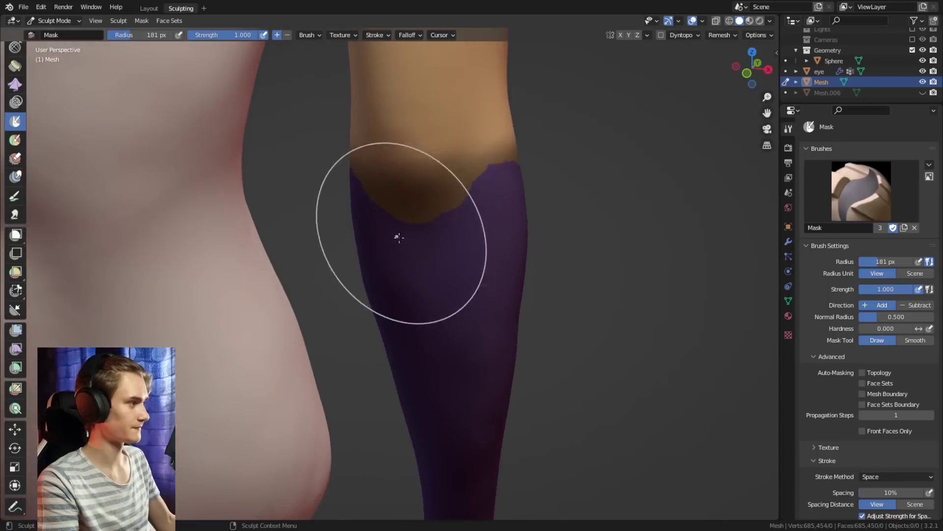
pyautogui.scroll(-5, 363, 272)
pyautogui.moveTo(236, 250); pyautogui.dragTo(541, 216, button='middle')
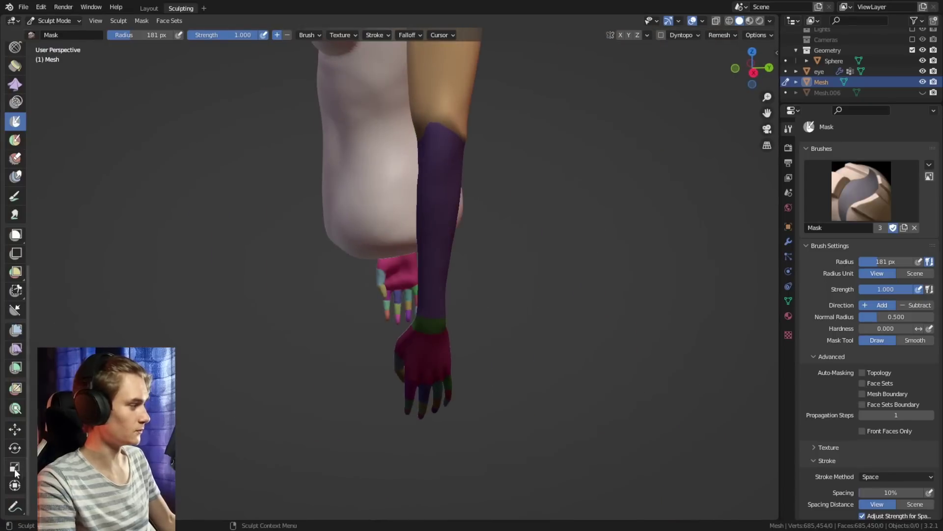
# Step: Invert the mask and try rotating the forearm with the Rotate tool about the pivot at the head
pyautogui.click(15, 447)
pyautogui.moveTo(443, 226); pyautogui.dragTo(494, 202, button='middle')
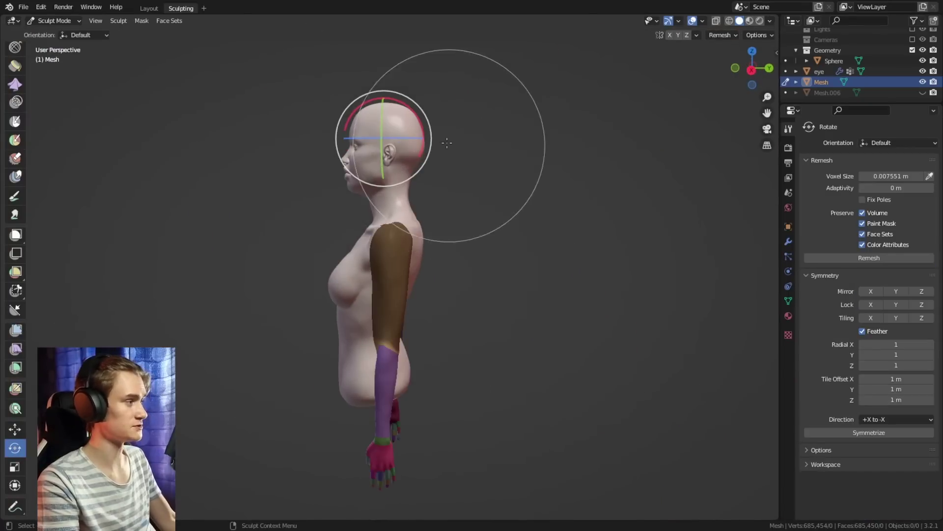
pyautogui.moveTo(432, 131)
pyautogui.mouseDown()
pyautogui.moveTo(432, 157)
pyautogui.moveTo(422, 146)
pyautogui.mouseUp()
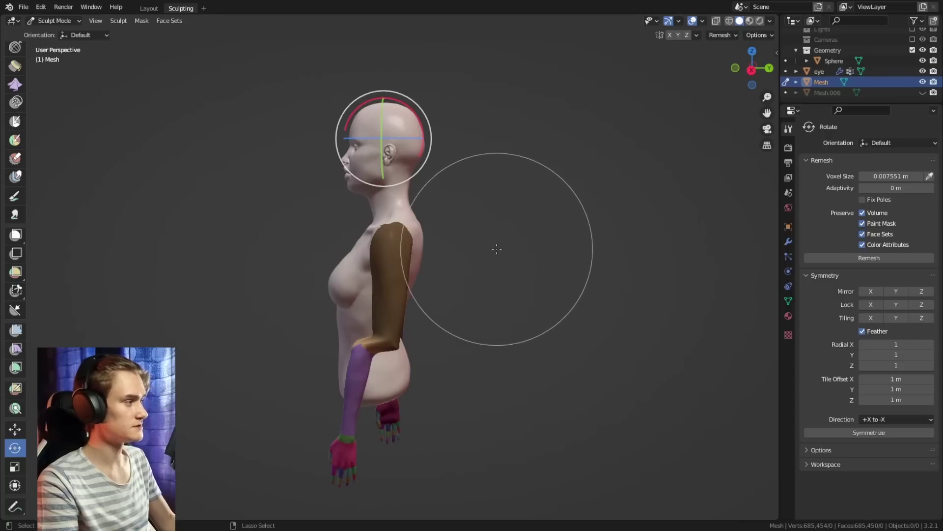
# Step: Set the sculpt transform pivot to the mask border
pyautogui.click(119, 20)
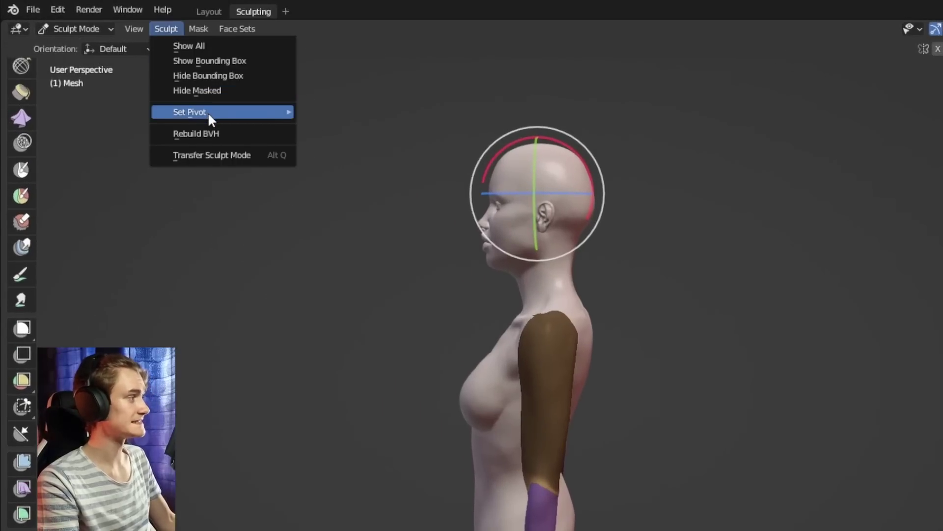
pyautogui.moveTo(209, 114)
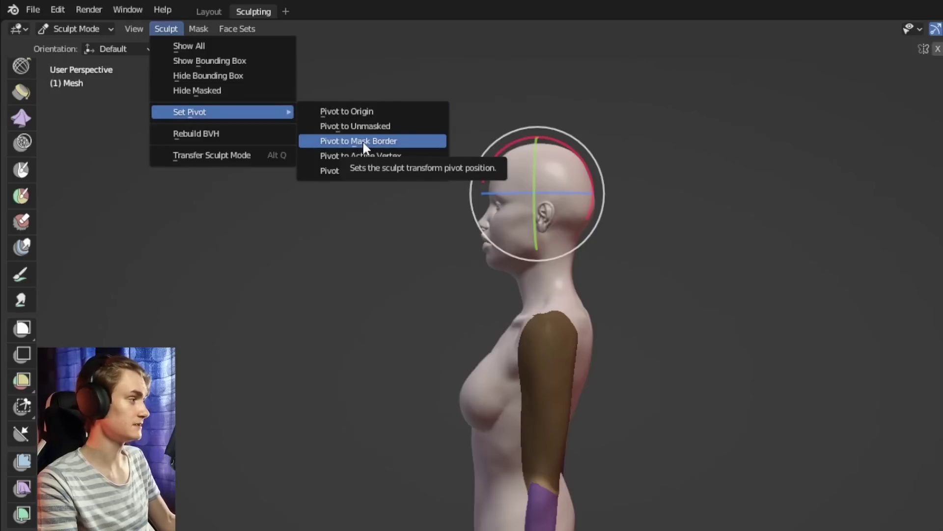
pyautogui.click(362, 140)
# Step: Try rotating the forearm about the elbow pivot, and undo the rotation
pyautogui.moveTo(589, 475); pyautogui.dragTo(631, 331, button='middle')
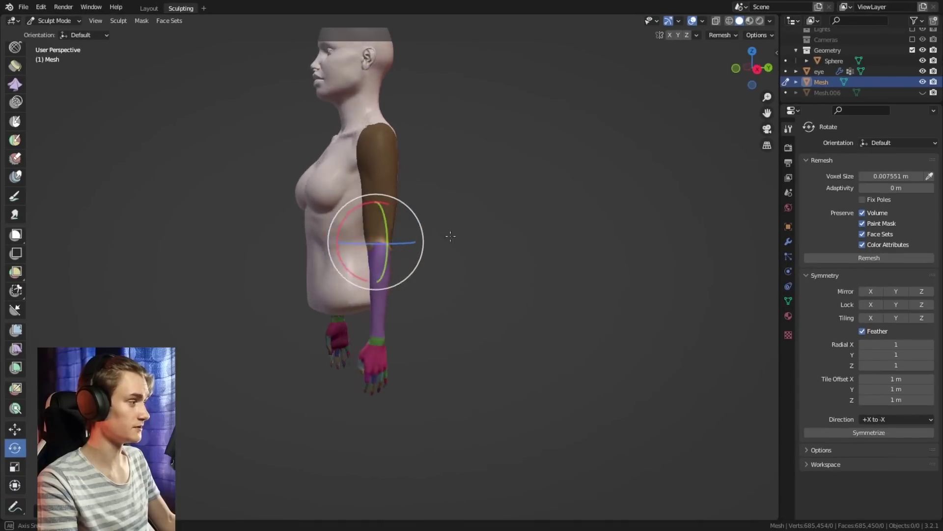
pyautogui.moveTo(450, 236); pyautogui.dragTo(422, 271, button='middle')
pyautogui.scroll(3, 422, 271)
pyautogui.keyDown('shift'); pyautogui.moveTo(422, 271); pyautogui.dragTo(474, 258, button='middle'); pyautogui.keyUp('shift')
pyautogui.keyDown('shift'); pyautogui.moveTo(470, 224); pyautogui.dragTo(483, 228, button='middle'); pyautogui.keyUp('shift')
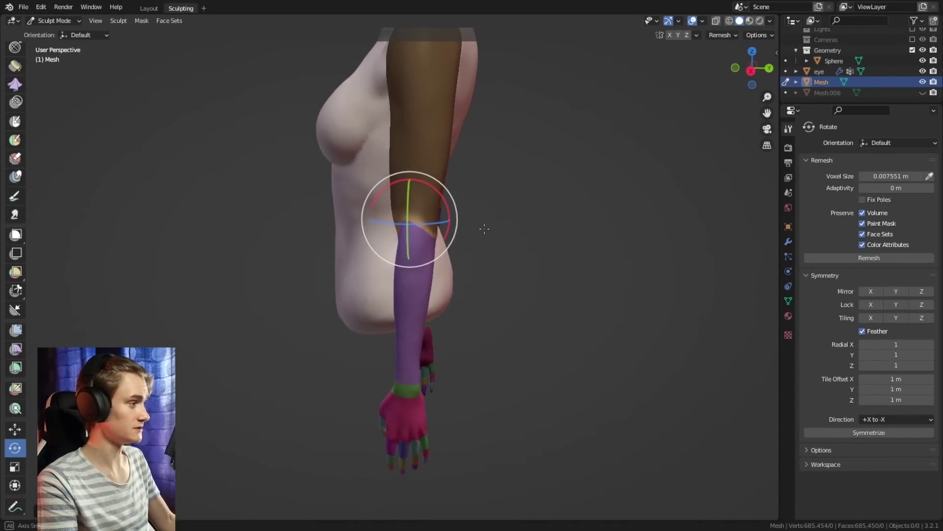
pyautogui.moveTo(453, 209); pyautogui.dragTo(426, 267)
pyautogui.hotkey('ctrl', 'z')
pyautogui.moveTo(485, 227)
pyautogui.mouseDown(button='middle')
pyautogui.moveTo(473, 200)
pyautogui.moveTo(581, 249)
pyautogui.moveTo(452, 247)
pyautogui.mouseUp(button='middle')
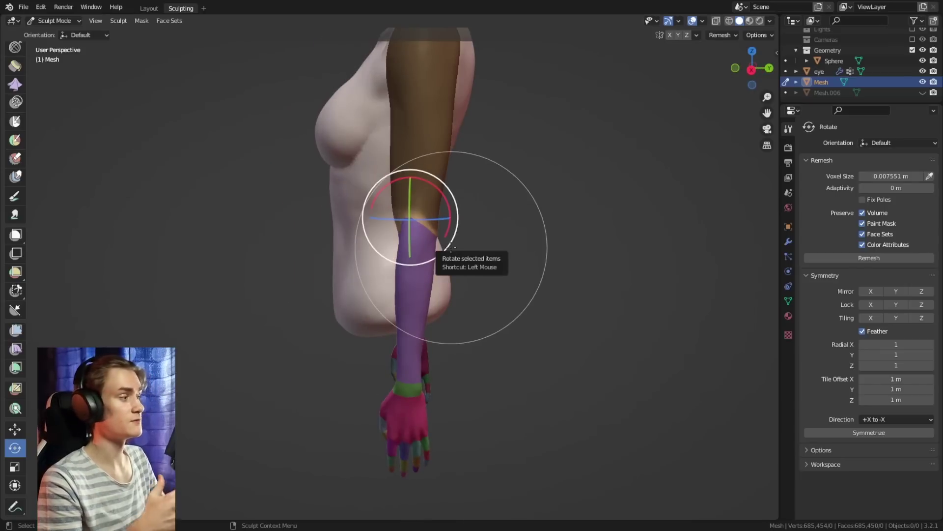
# Step: Clear the mask to try reshaping the bent elbow with the Clay Strips brush, and undo the changes
pyautogui.moveTo(498, 263)
pyautogui.mouseDown(button='middle')
pyautogui.moveTo(487, 256)
pyautogui.moveTo(497, 263)
pyautogui.mouseUp(button='middle')
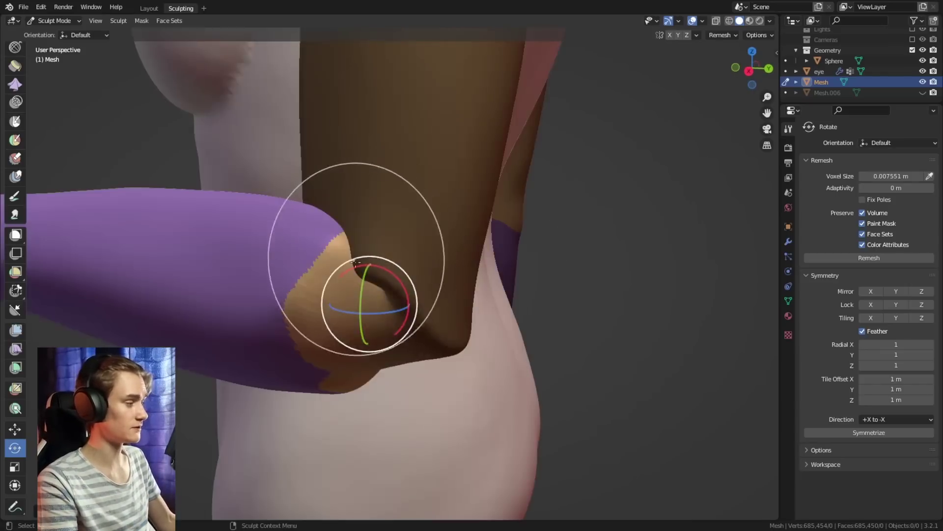
pyautogui.hotkey('alt', 'm')
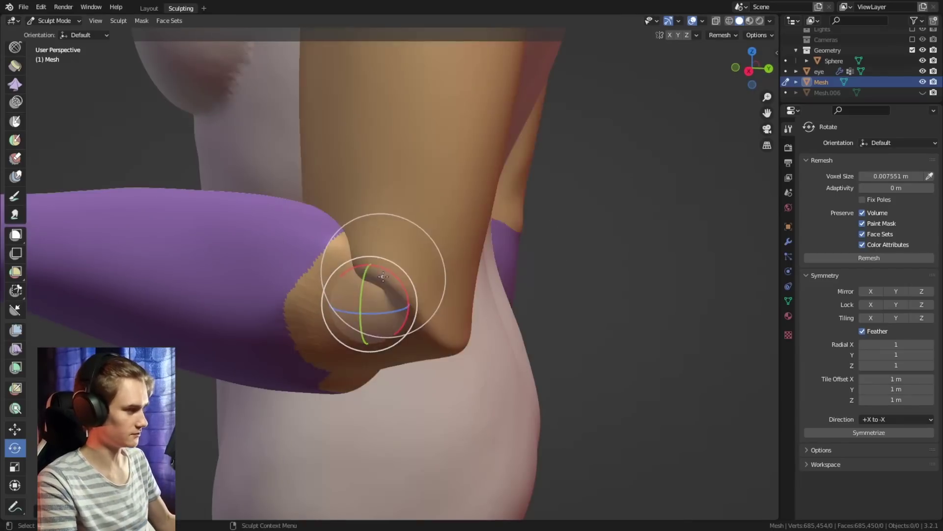
pyautogui.press('c')
pyautogui.moveTo(364, 240); pyautogui.dragTo(343, 215)
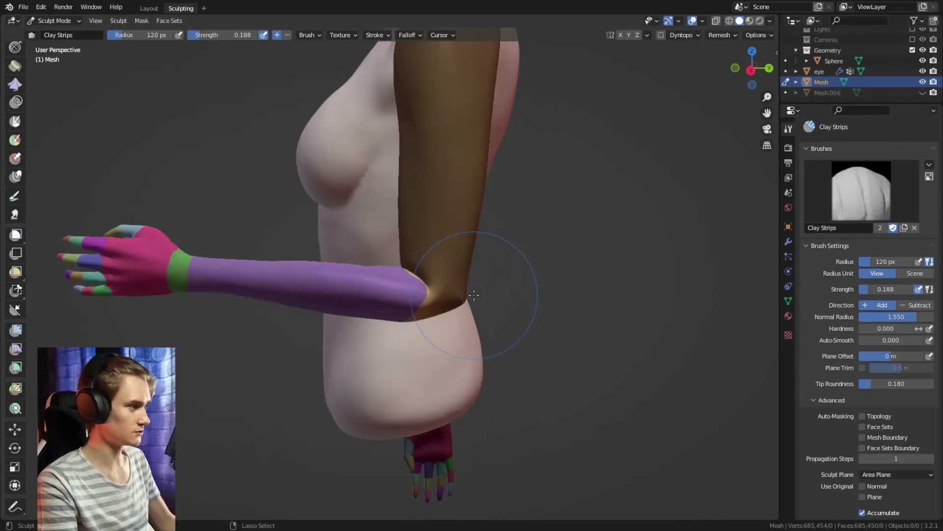
pyautogui.keyDown('shift'); pyautogui.moveTo(480, 295); pyautogui.dragTo(457, 261, button='middle'); pyautogui.keyUp('shift')
pyautogui.hotkey('ctrl', 'z')
pyautogui.keyDown('shift'); pyautogui.moveTo(459, 306); pyautogui.dragTo(447, 233, button='middle'); pyautogui.keyUp('shift')
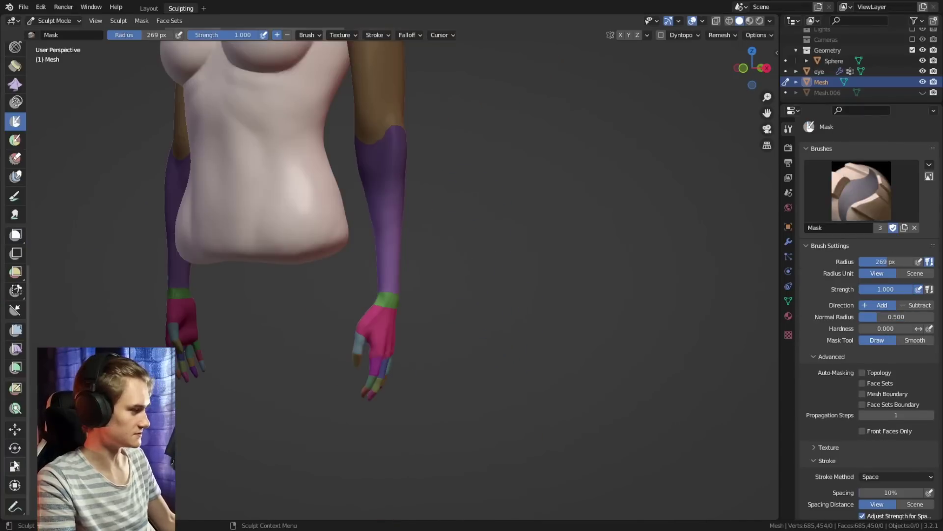
# Step: Try moving the unmasked lower arm upward along the vertical axis with the Move tool
pyautogui.click(12, 437)
pyautogui.scroll(-3, 428, 257)
pyautogui.keyDown('shift'); pyautogui.moveTo(429, 260); pyautogui.dragTo(448, 312, button='middle'); pyautogui.keyUp('shift')
pyautogui.moveTo(449, 313); pyautogui.dragTo(476, 298, button='middle')
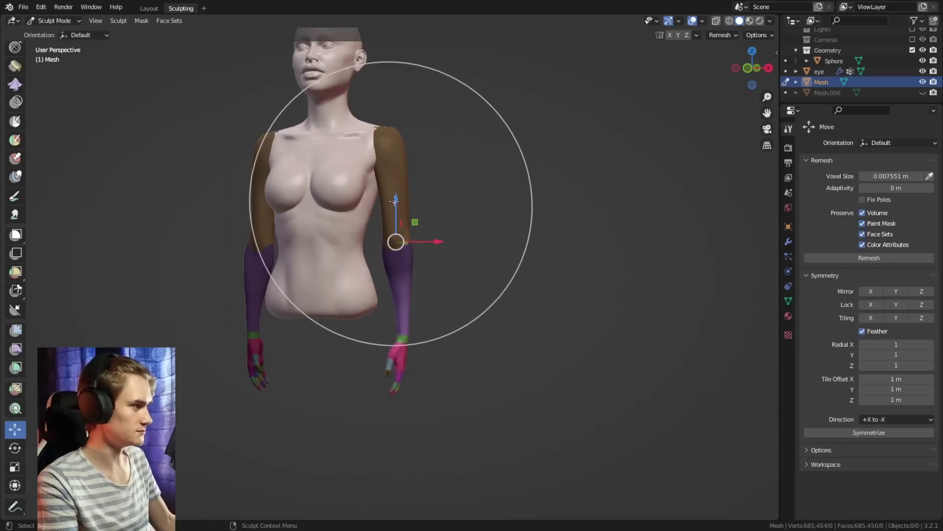
pyautogui.moveTo(393, 209); pyautogui.dragTo(393, 189)
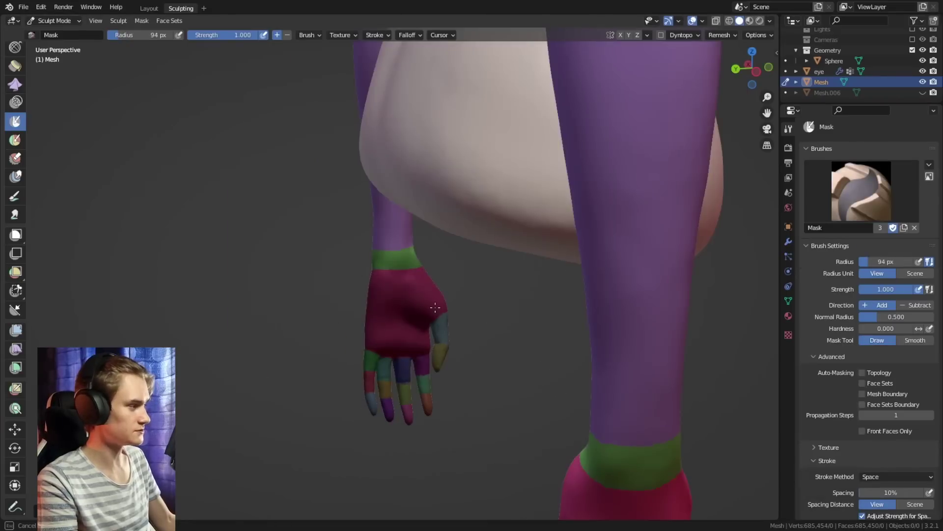
# Step: Mask the forearm down to the wrist and try the Scale tool on the hand from the wrist pivot
pyautogui.moveTo(436, 308)
pyautogui.mouseDown(button='middle')
pyautogui.moveTo(362, 348)
pyautogui.moveTo(445, 339)
pyautogui.moveTo(428, 228)
pyautogui.moveTo(439, 204)
pyautogui.mouseUp(button='middle')
pyautogui.press('s')
pyautogui.click(435, 231)
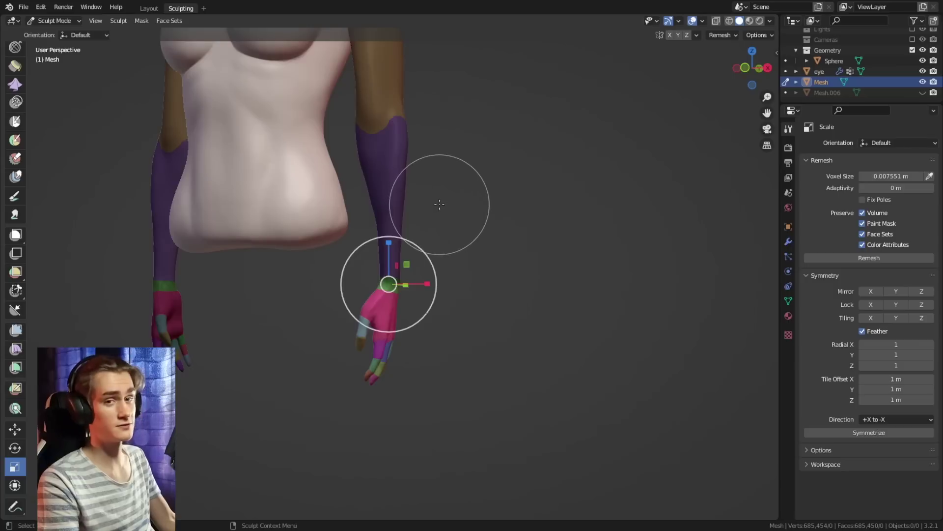
# Step: Try adding the Pivot to Active Vertex command to the Quick Favorites
pyautogui.click(116, 22)
pyautogui.moveTo(161, 81)
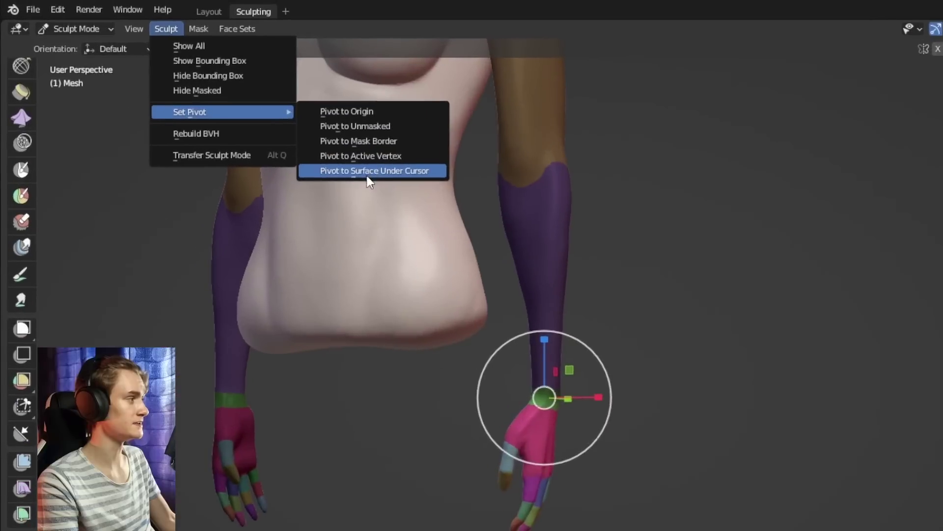
pyautogui.rightClick(255, 79)
pyautogui.rightClick(335, 156)
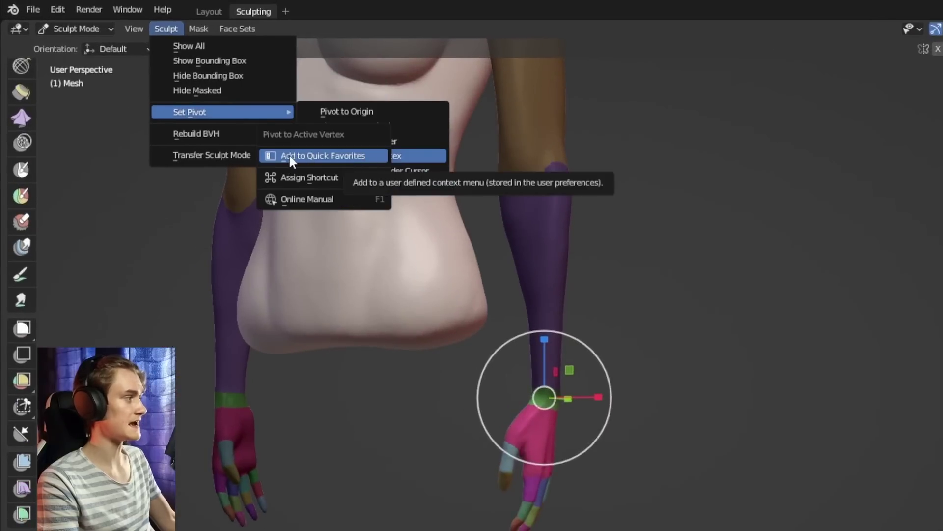
pyautogui.click(328, 155)
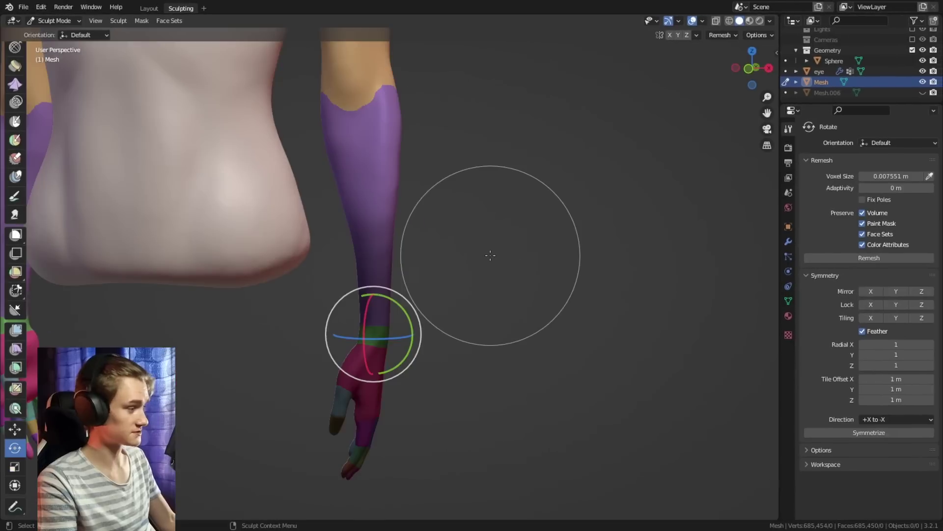
# Step: Set the pivot to the mask border and rotate the unmasked part of the arm about it
pyautogui.press('q')
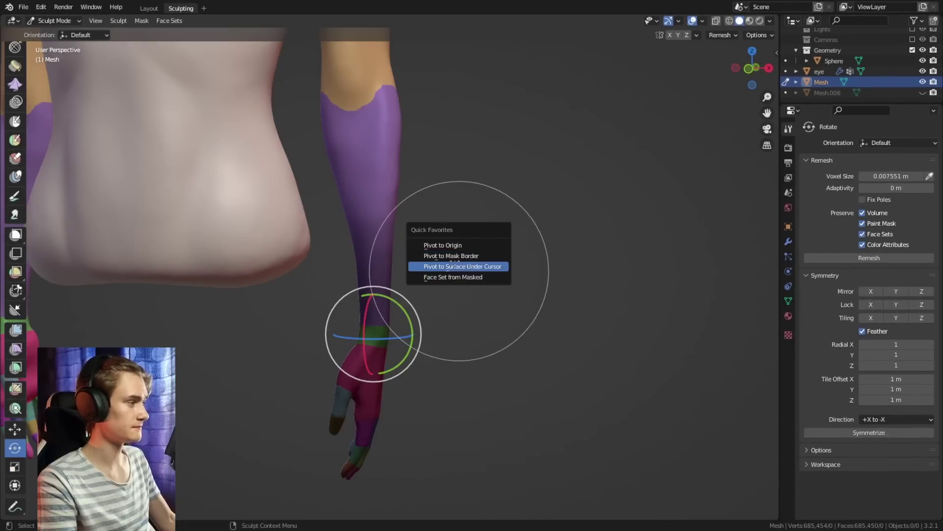
pyautogui.click(472, 256)
pyautogui.moveTo(472, 255); pyautogui.dragTo(432, 238, button='middle')
pyautogui.moveTo(426, 222); pyautogui.dragTo(452, 243)
# Step: Set the pivot to the surface point under the cursor at the elbow
pyautogui.moveTo(476, 254)
pyautogui.mouseDown(button='middle')
pyautogui.moveTo(476, 263)
pyautogui.moveTo(405, 197)
pyautogui.moveTo(405, 219)
pyautogui.mouseUp(button='middle')
pyautogui.scroll(5, 405, 196)
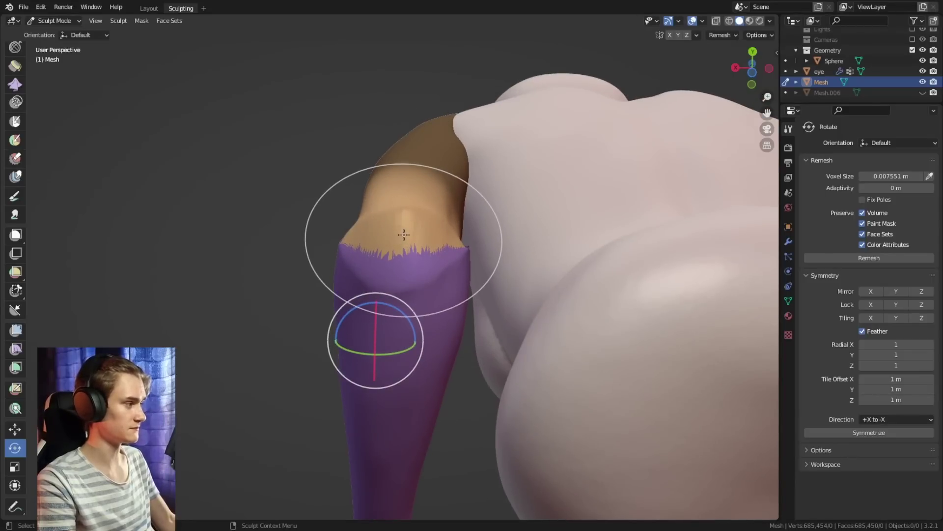
pyautogui.press('q')
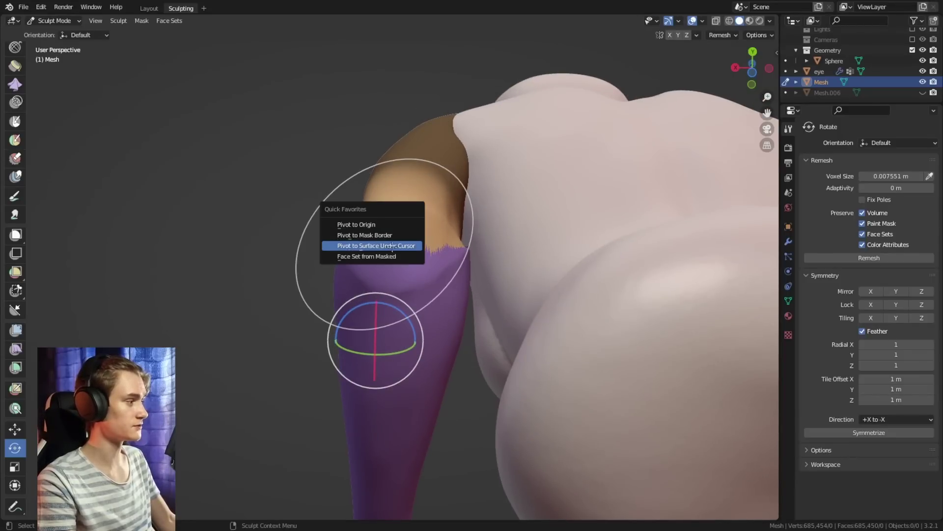
pyautogui.click(392, 245)
# Step: Try rotating the forearm about the new elbow pivot, and undo the last changes
pyautogui.moveTo(392, 246); pyautogui.dragTo(505, 209, button='middle')
pyautogui.moveTo(487, 195); pyautogui.dragTo(467, 180)
pyautogui.scroll(-8, 467, 179)
pyautogui.moveTo(467, 180); pyautogui.dragTo(451, 324, button='middle')
pyautogui.scroll(2, 474, 314)
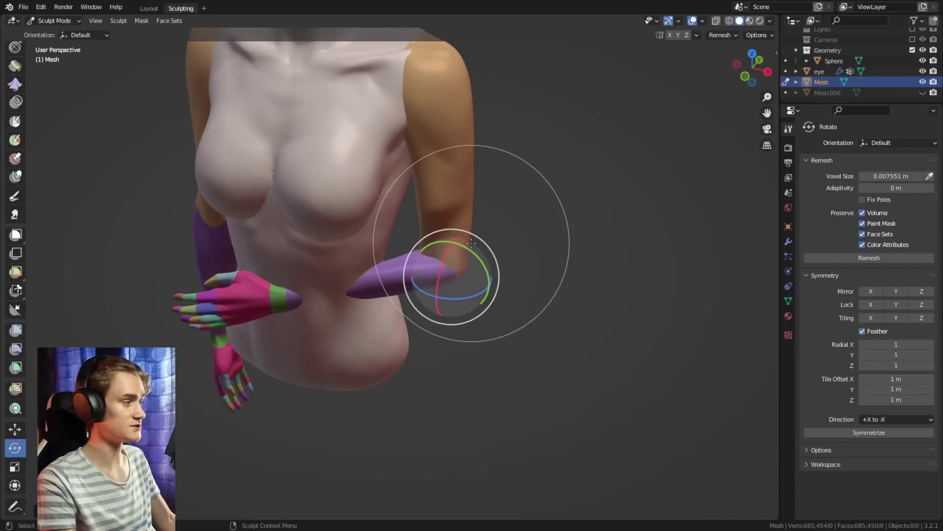
pyautogui.moveTo(513, 252); pyautogui.dragTo(507, 268, button='middle')
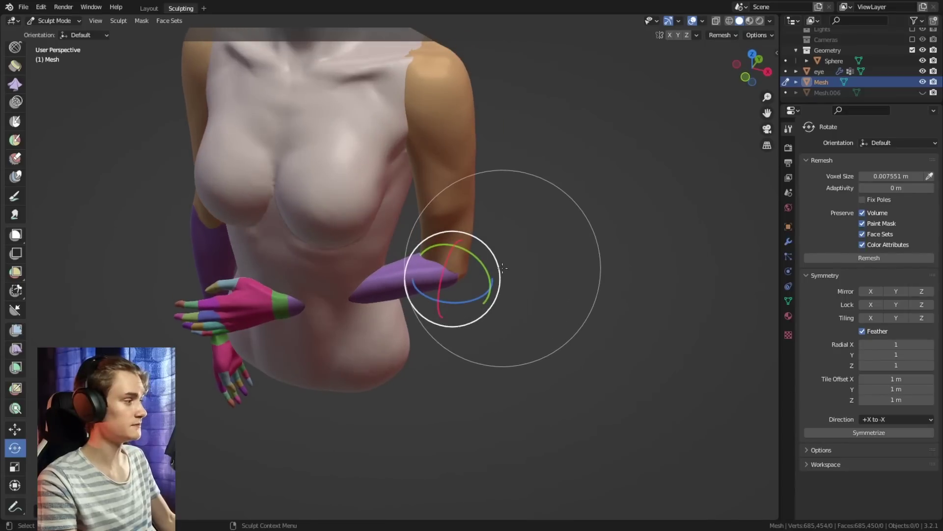
pyautogui.hotkey('ctrl', 'z')
pyautogui.hotkey('ctrl', 'z')
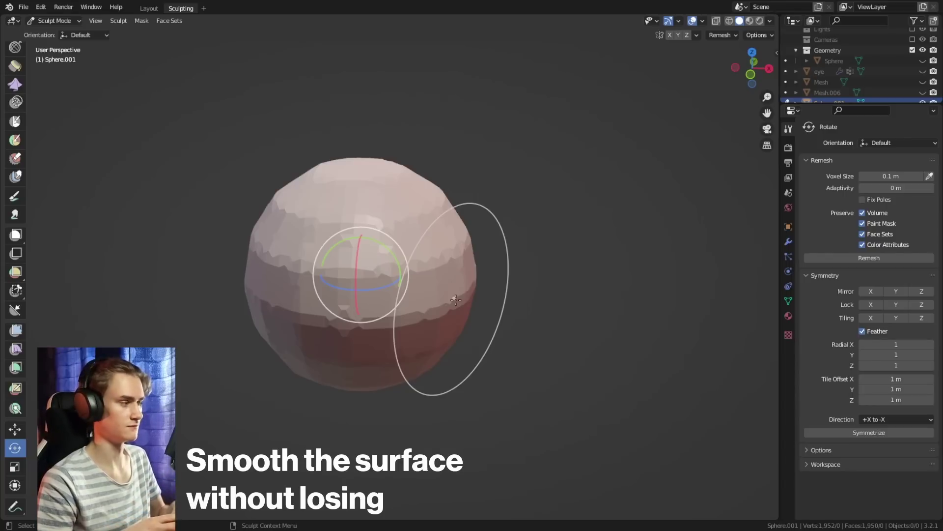
# Step: Activate the Clay Strips brush for the low-poly sphere and set its radius to 96 px
pyautogui.press('c')
pyautogui.scroll(-12, 815, 300)
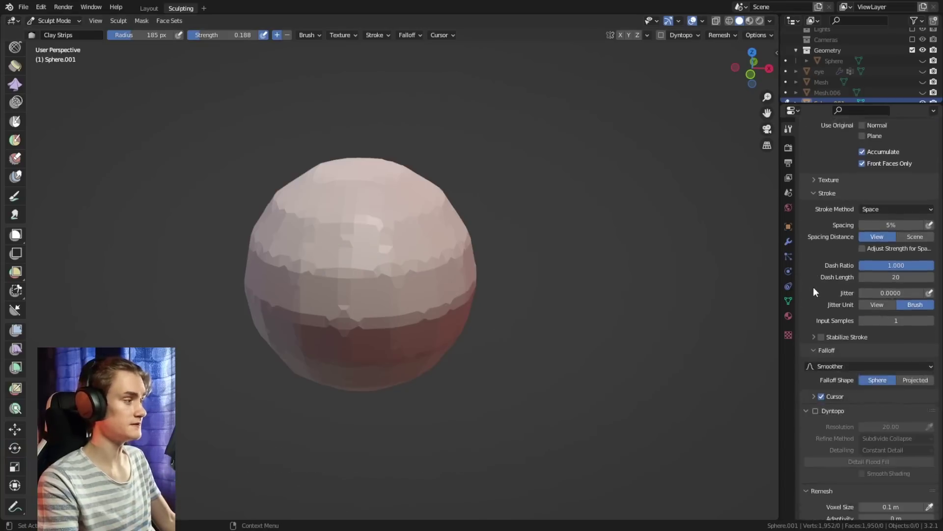
pyautogui.scroll(-1, 813, 287)
pyautogui.press('f')
pyautogui.click(352, 270)
pyautogui.keyDown('ctrl'); pyautogui.moveTo(372, 292); pyautogui.dragTo(404, 273, button='middle'); pyautogui.keyUp('ctrl')
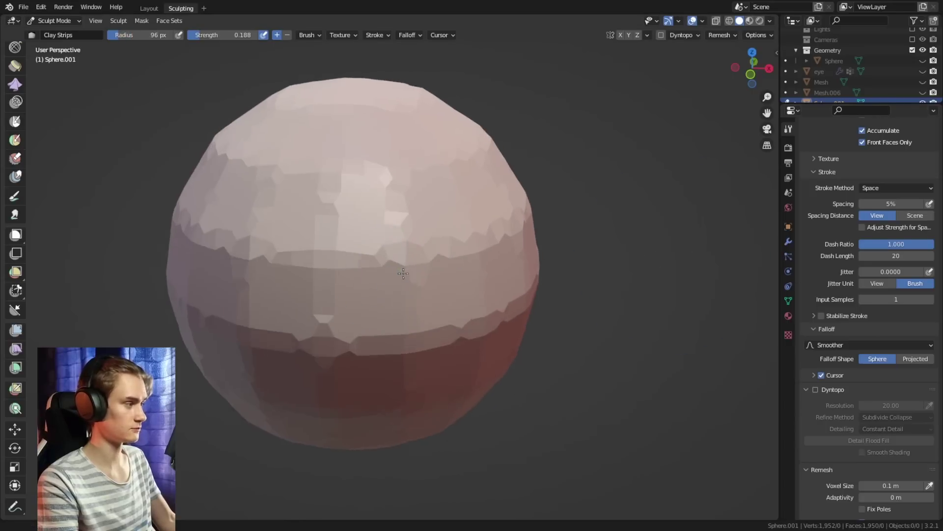
# Step: Remesh the sphere with a voxel size of 0.01766 m
pyautogui.click(908, 253)
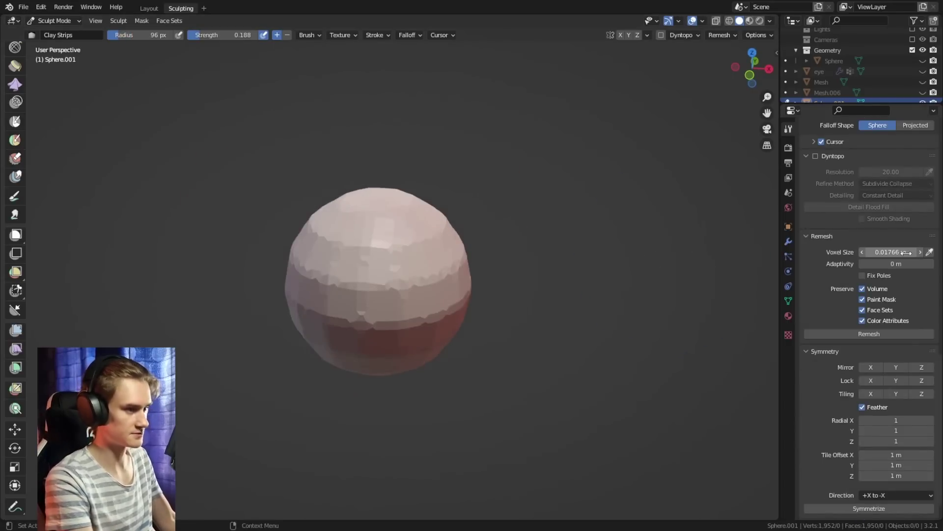
pyautogui.click(850, 332)
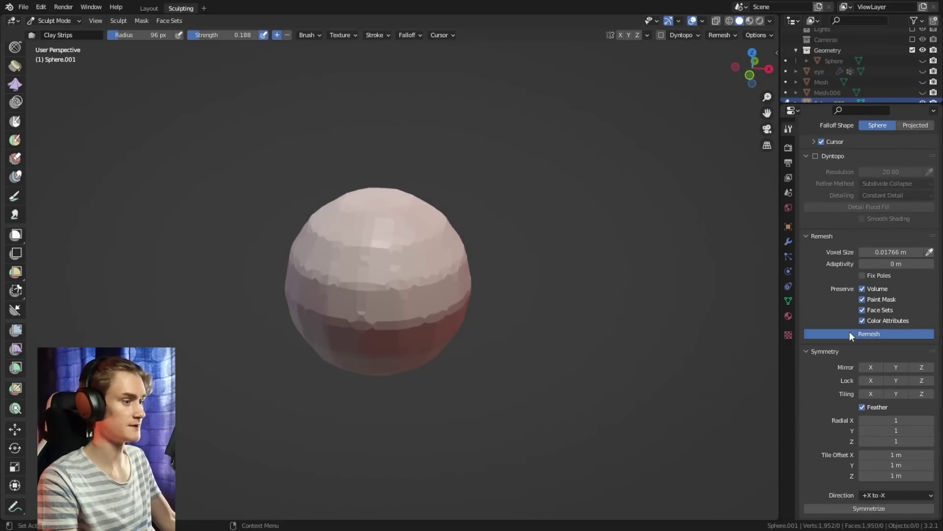
pyautogui.scroll(4, 435, 300)
pyautogui.scroll(-2, 427, 294)
pyautogui.scroll(3, 364, 257)
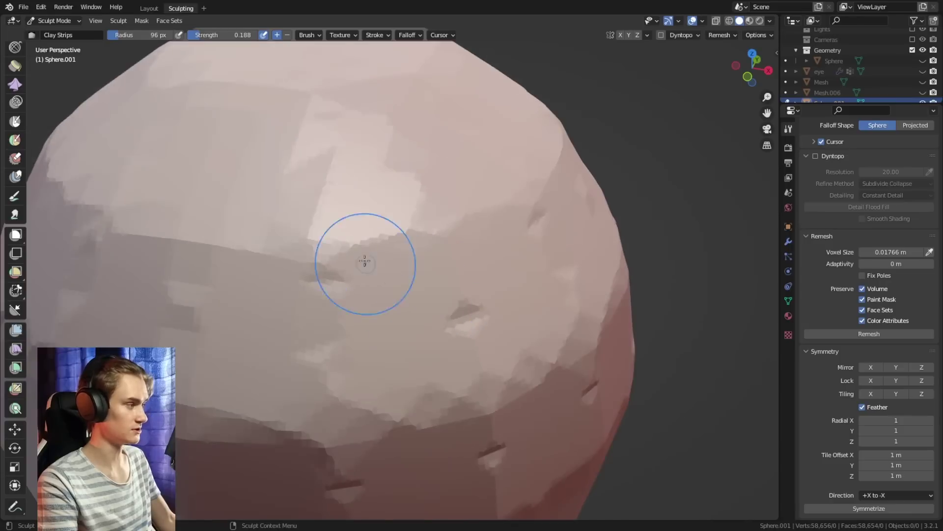
# Step: Set the Clay Strips brush radius to 159 px and review the brush settings for the remeshed sphere
pyautogui.scroll(-3, 421, 305)
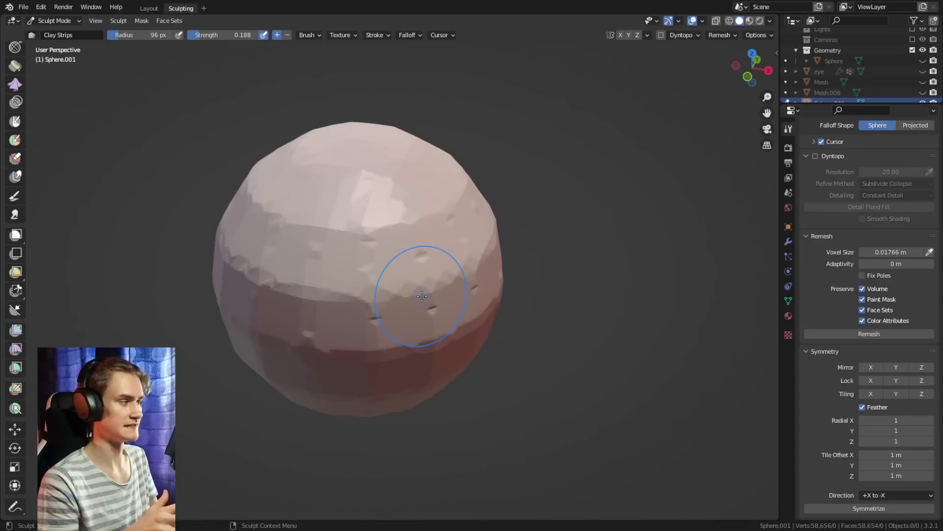
pyautogui.scroll(2, 422, 297)
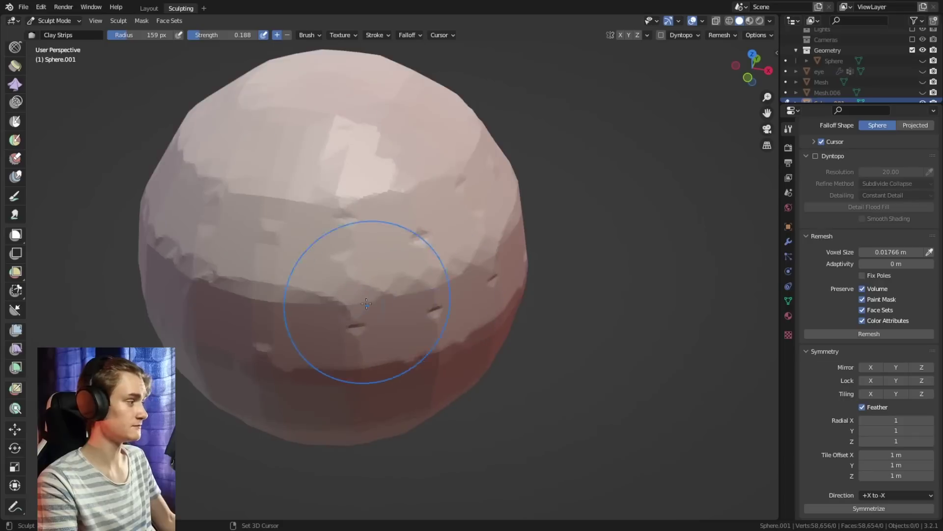
pyautogui.moveTo(369, 303)
pyautogui.mouseDown(button='middle')
pyautogui.moveTo(683, 201)
pyautogui.moveTo(543, 263)
pyautogui.moveTo(819, 294)
pyautogui.mouseUp(button='middle')
pyautogui.scroll(20, 830, 320)
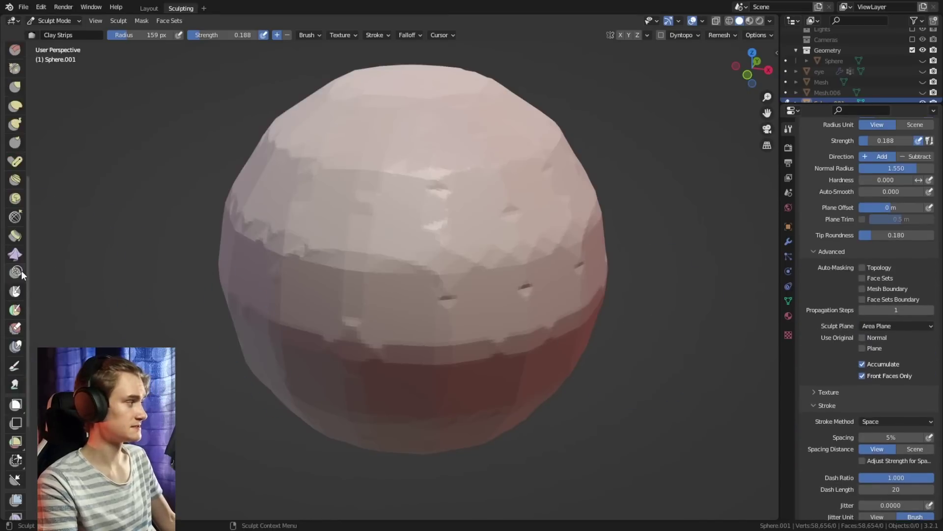
# Step: Activate the Smooth brush and set its deformation type to Surface
pyautogui.scroll(10, 23, 196)
pyautogui.click(15, 188)
pyautogui.click(877, 285)
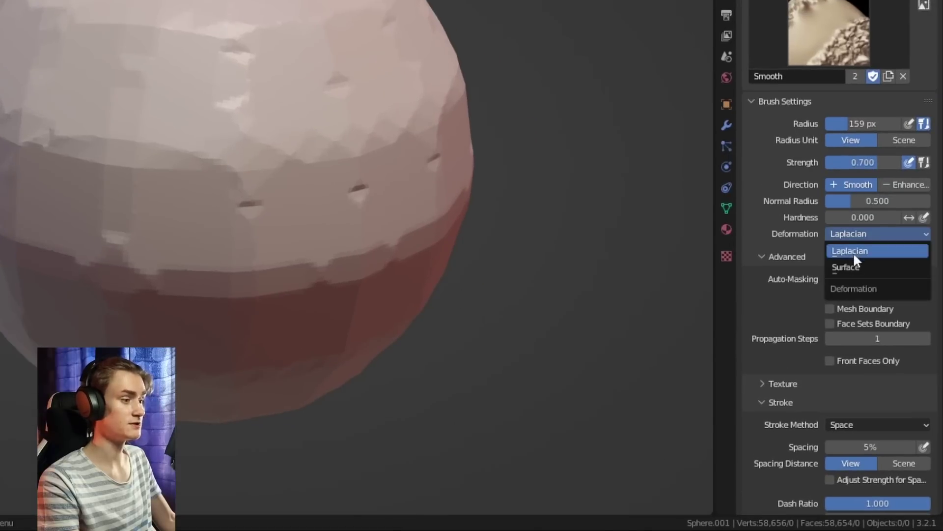
pyautogui.click(853, 267)
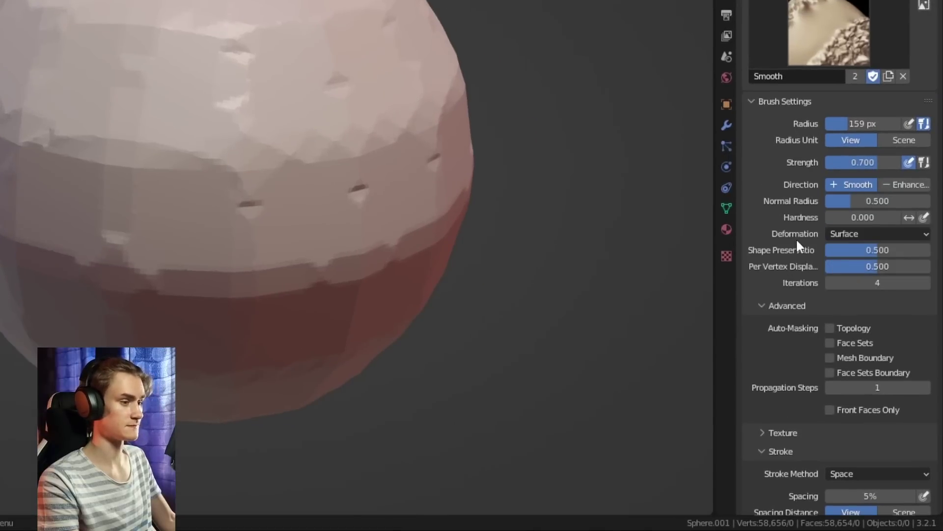
# Step: Set the Smooth brush's shape preservation to 0.75 and its iterations to 5
pyautogui.click(883, 254)
pyautogui.write('.77')
pyautogui.press('BackSpace')
pyautogui.write('5')
pyautogui.press('Return')
pyautogui.click(878, 288)
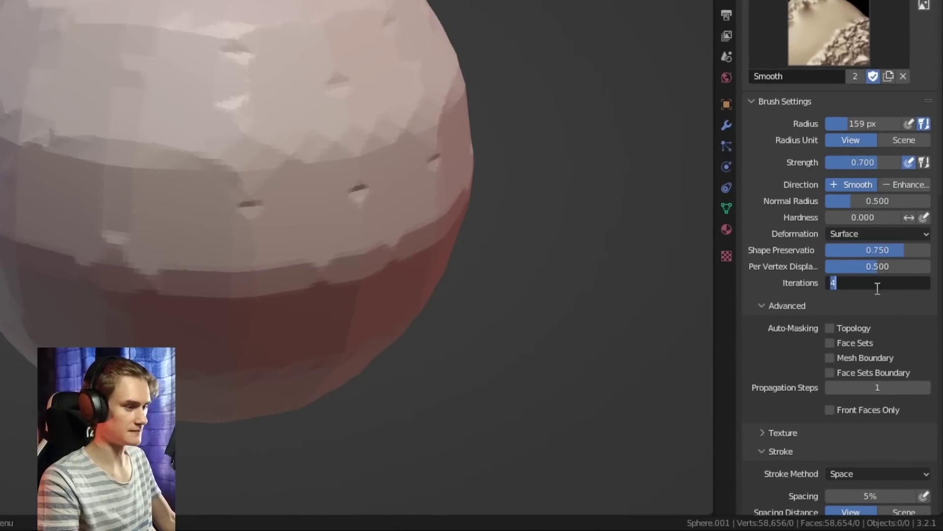
pyautogui.write('5')
pyautogui.press('Return')
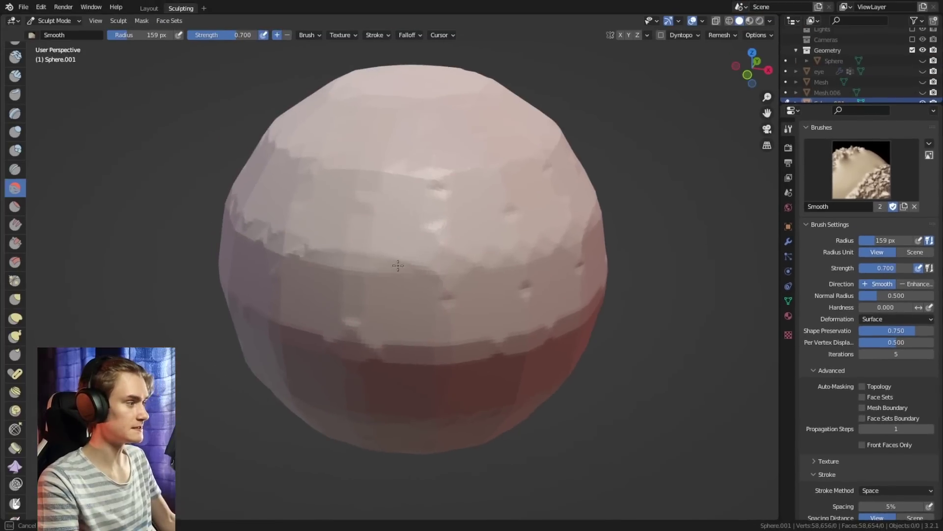
# Step: Smooth several areas of the sphere's faceted surface and set the brush radius to 209 px
pyautogui.moveTo(391, 268); pyautogui.dragTo(388, 263)
pyautogui.moveTo(398, 189)
pyautogui.mouseDown(button='middle')
pyautogui.moveTo(598, 230)
pyautogui.moveTo(417, 266)
pyautogui.moveTo(464, 236)
pyautogui.moveTo(477, 196)
pyautogui.mouseUp(button='middle')
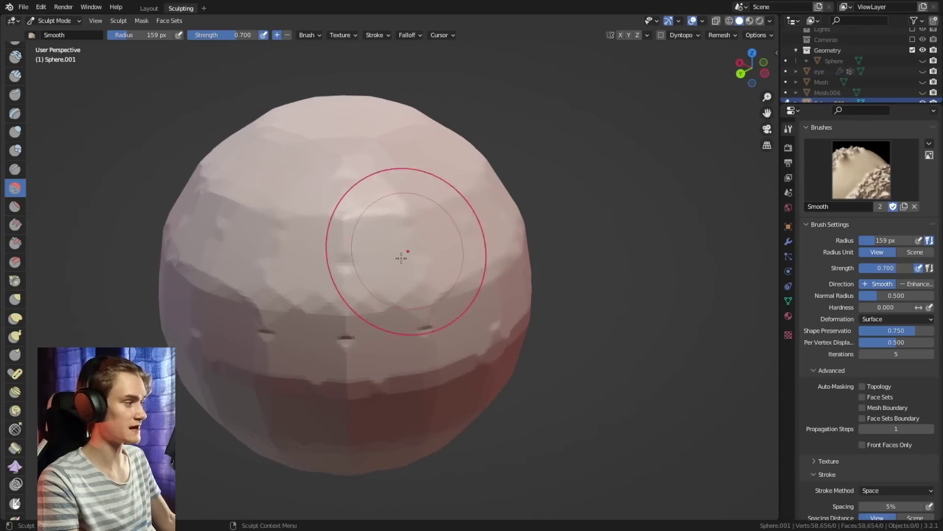
pyautogui.moveTo(450, 290); pyautogui.dragTo(409, 287)
pyautogui.moveTo(409, 286)
pyautogui.mouseDown(button='middle')
pyautogui.moveTo(332, 255)
pyautogui.moveTo(424, 311)
pyautogui.moveTo(383, 276)
pyautogui.mouseUp(button='middle')
pyautogui.scroll(2, 424, 310)
pyautogui.press('f')
pyautogui.click(445, 290)
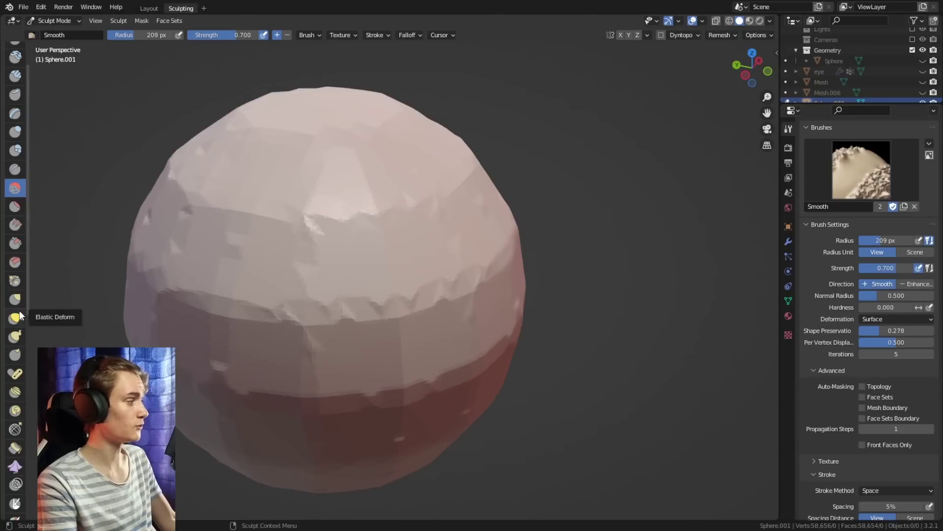
# Step: Move the sphere's wireframe geometry along its surface with the Slide Relax brush, and relax the mesh with the brush's smoothing mode
pyautogui.scroll(-8, 20, 311)
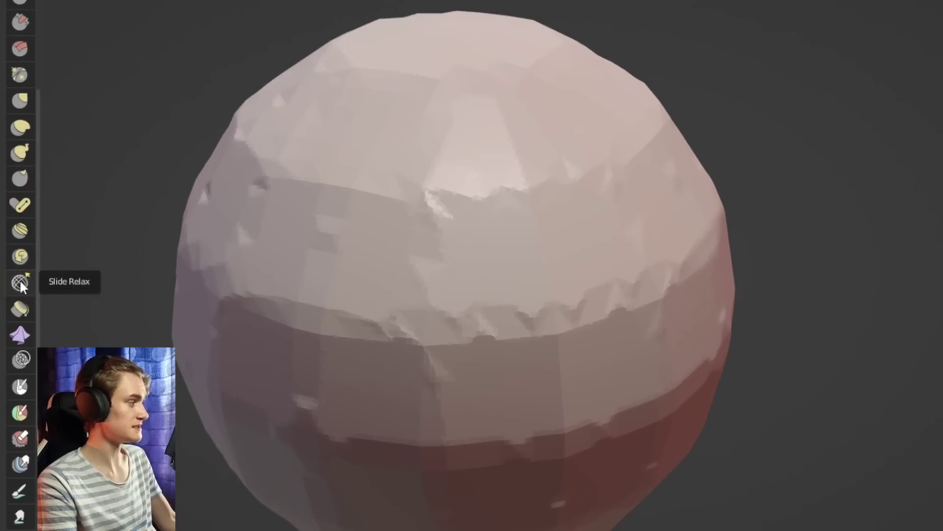
pyautogui.click(17, 279)
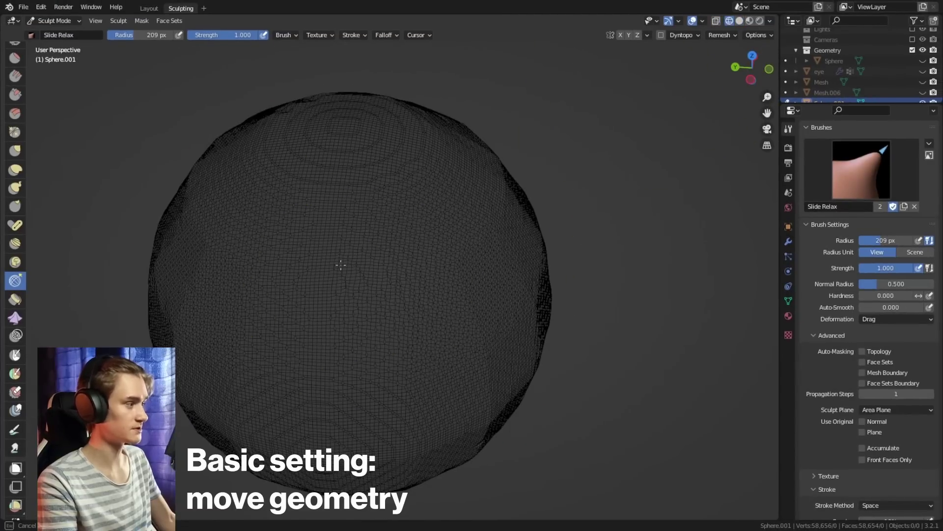
pyautogui.moveTo(337, 272)
pyautogui.mouseDown()
pyautogui.moveTo(338, 280)
pyautogui.moveTo(406, 304)
pyautogui.mouseUp()
pyautogui.moveTo(344, 290); pyautogui.dragTo(406, 299)
pyautogui.moveTo(344, 295); pyautogui.dragTo(402, 308)
pyautogui.moveTo(344, 320); pyautogui.dragTo(392, 329)
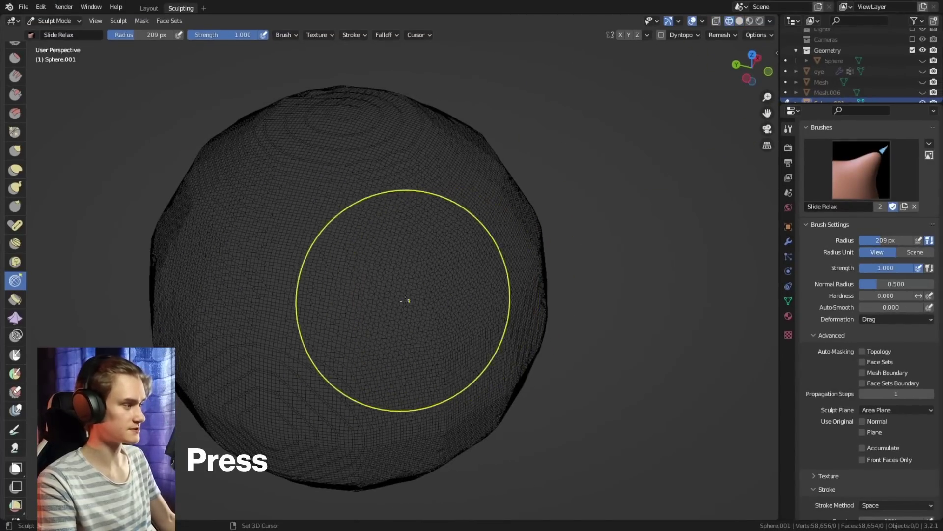
pyautogui.keyDown('shift'); pyautogui.moveTo(406, 298); pyautogui.dragTo(409, 245); pyautogui.keyUp('shift')
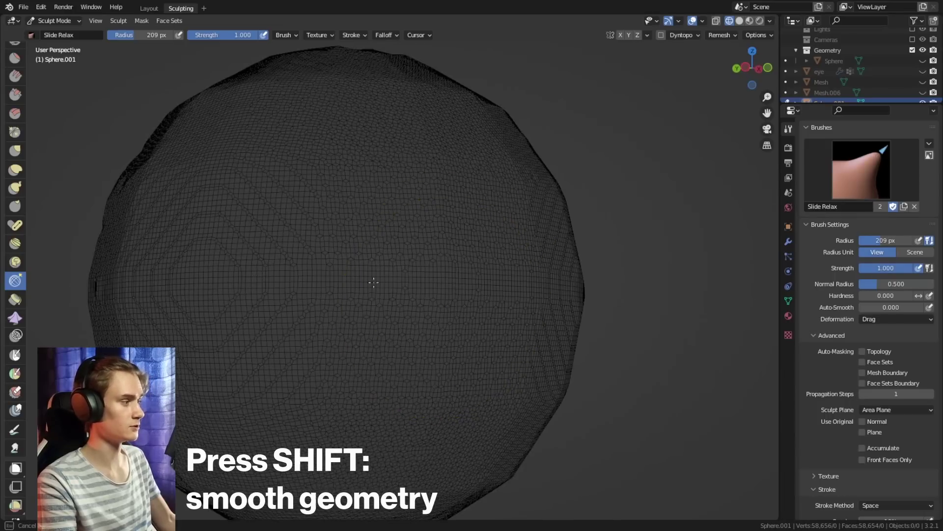
pyautogui.keyDown('shift'); pyautogui.moveTo(356, 285); pyautogui.dragTo(428, 276); pyautogui.keyUp('shift')
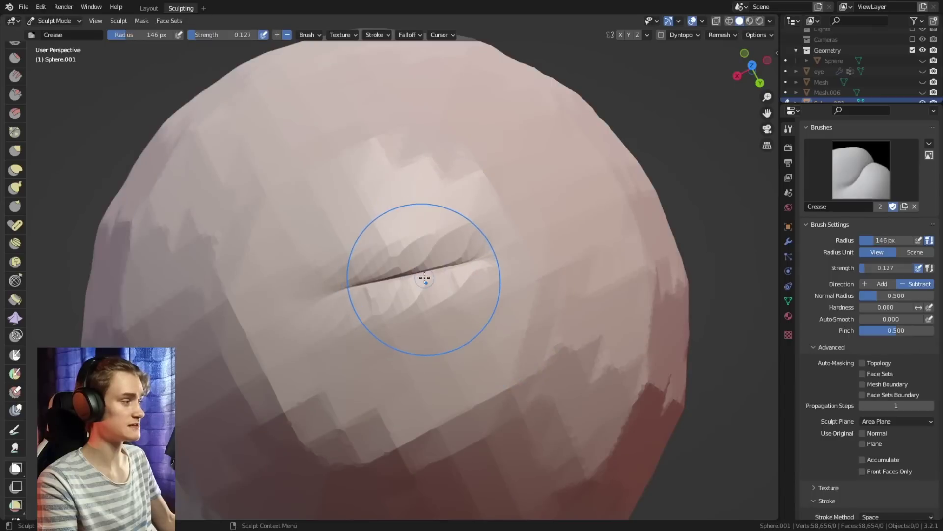
# Step: Deepen the crease on the sphere and relax its geometry with the Slide Relax brush at a 238 px radius
pyautogui.moveTo(492, 269)
pyautogui.mouseDown()
pyautogui.moveTo(359, 288)
pyautogui.moveTo(471, 265)
pyautogui.moveTo(366, 290)
pyautogui.mouseUp()
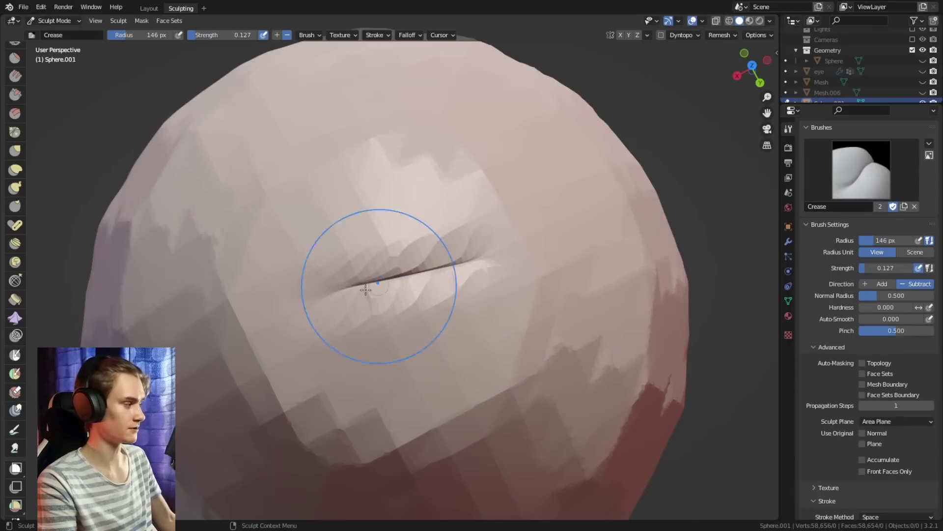
pyautogui.click(15, 284)
pyautogui.press('f')
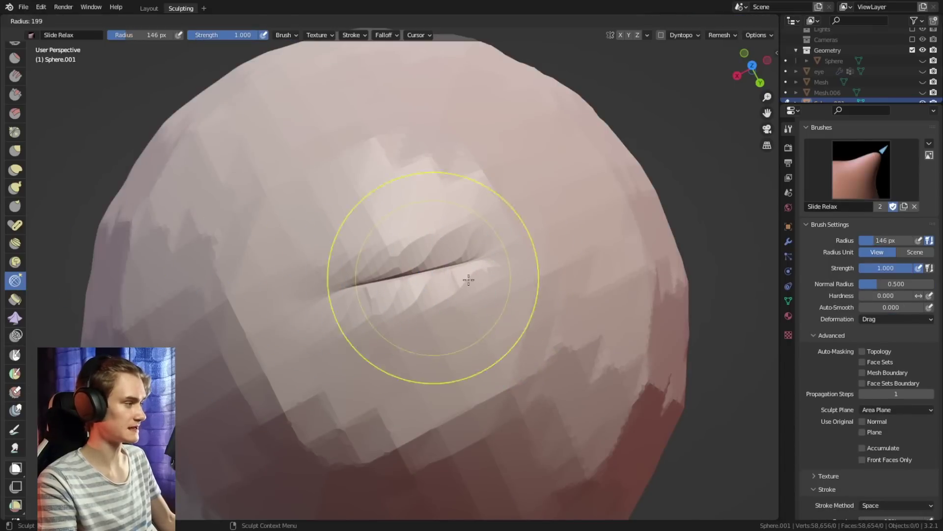
pyautogui.click(479, 284)
pyautogui.keyDown('shift'); pyautogui.moveTo(479, 284); pyautogui.dragTo(300, 290); pyautogui.keyUp('shift')
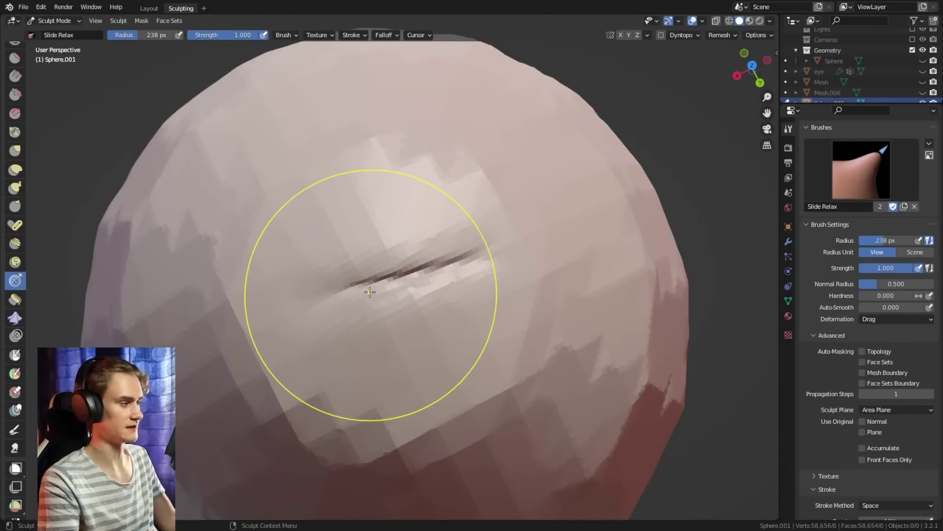
pyautogui.moveTo(370, 292); pyautogui.dragTo(463, 297, button='middle')
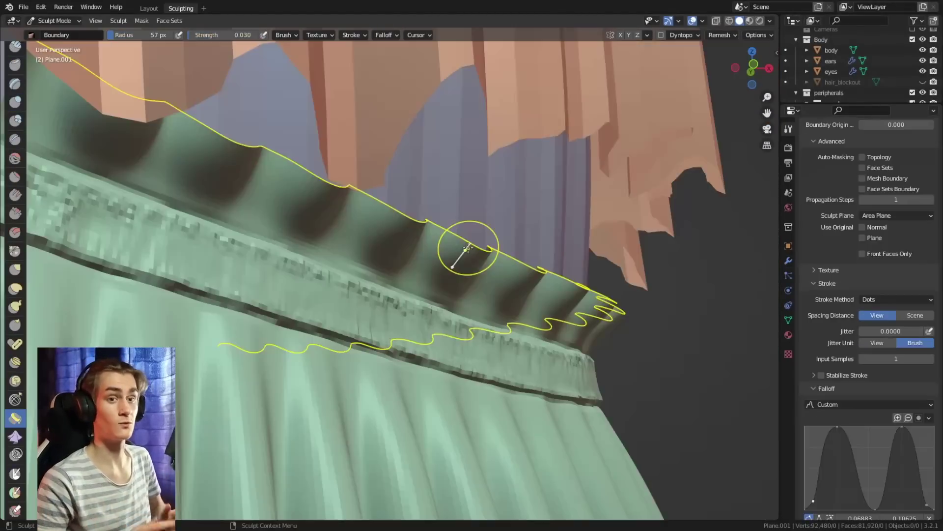
# Step: Deform the ruffled upper edge of the green cloth with the Boundary brush at 57 px radius and 0.030 strength
pyautogui.moveTo(467, 249); pyautogui.dragTo(524, 290)
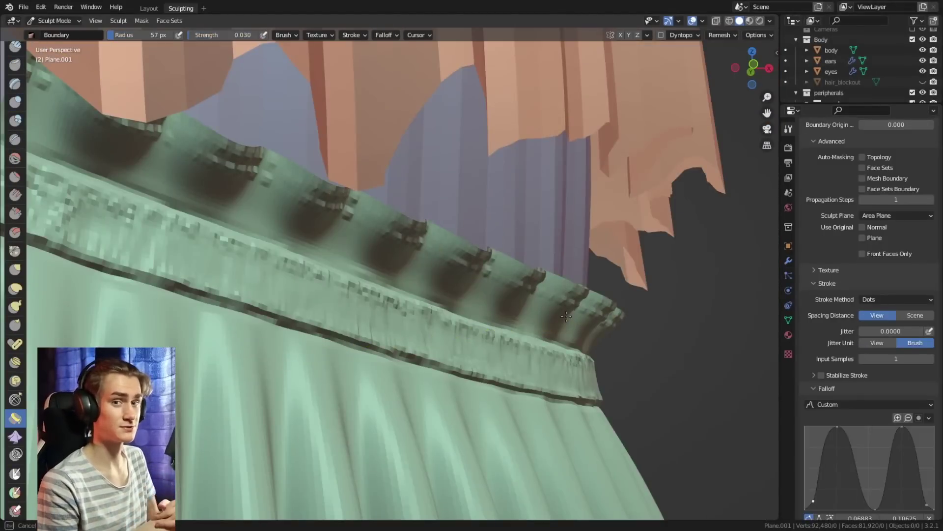